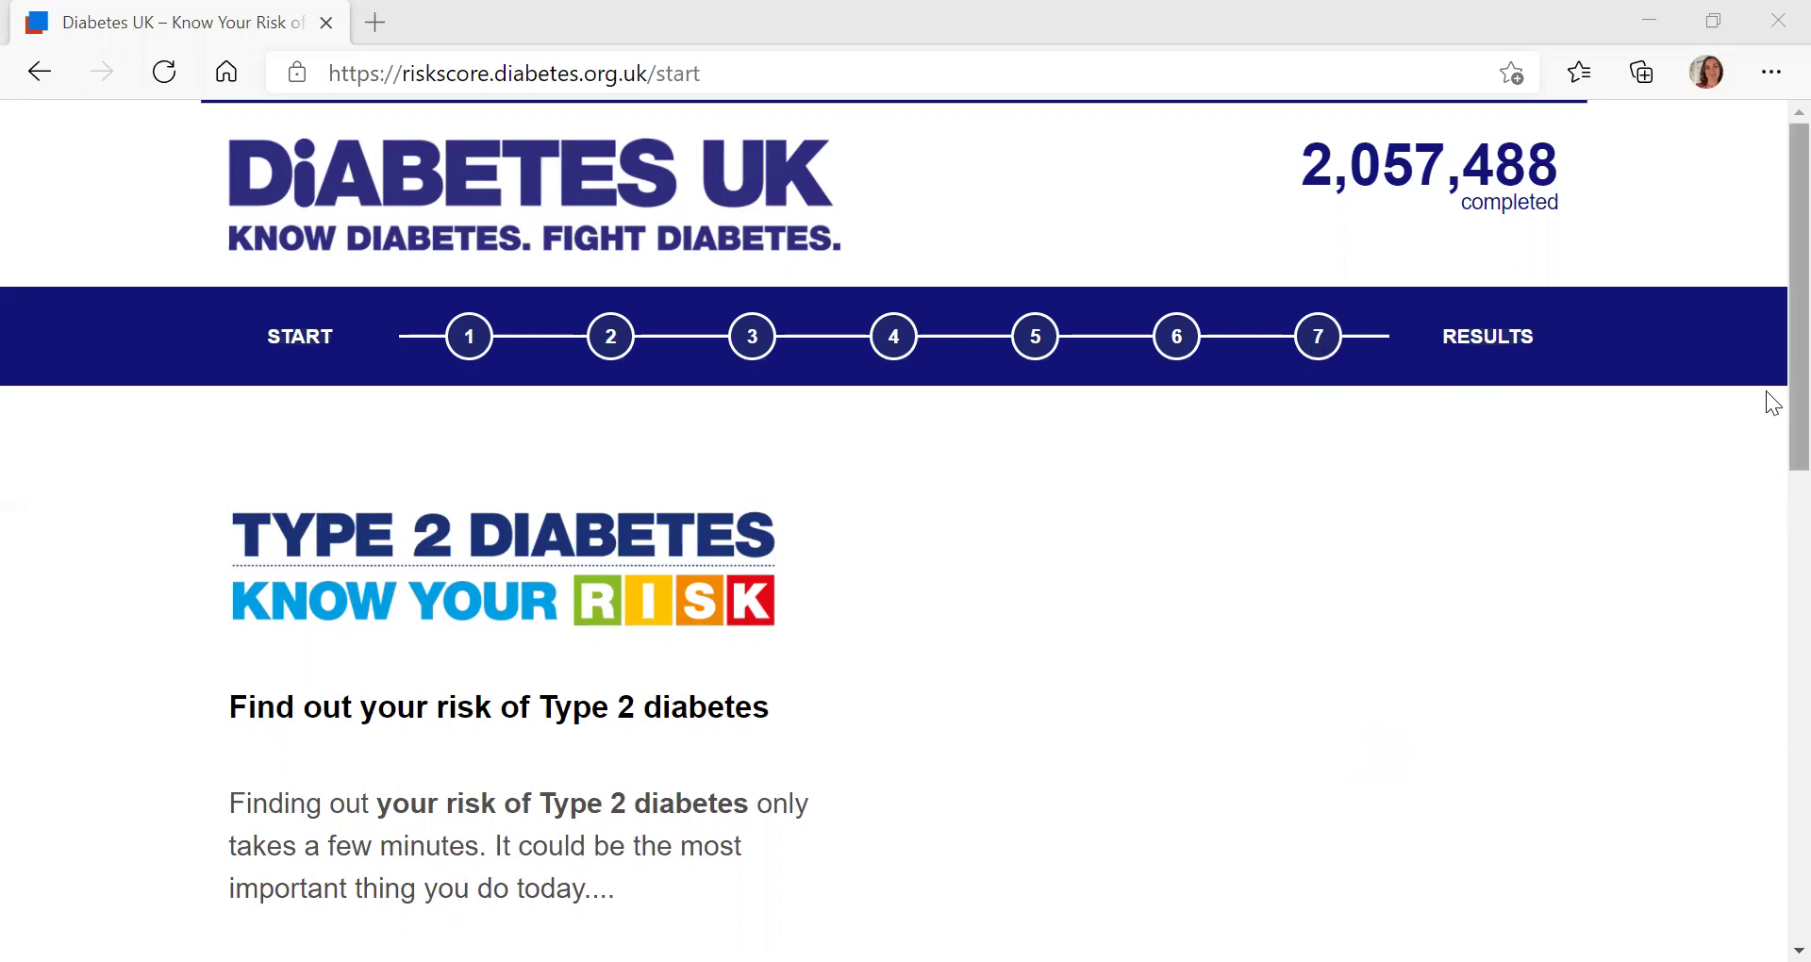
# Start the Know Your Risk questionnaire and answer the gender question as Female
pyautogui.scroll(-5, 1765, 390)
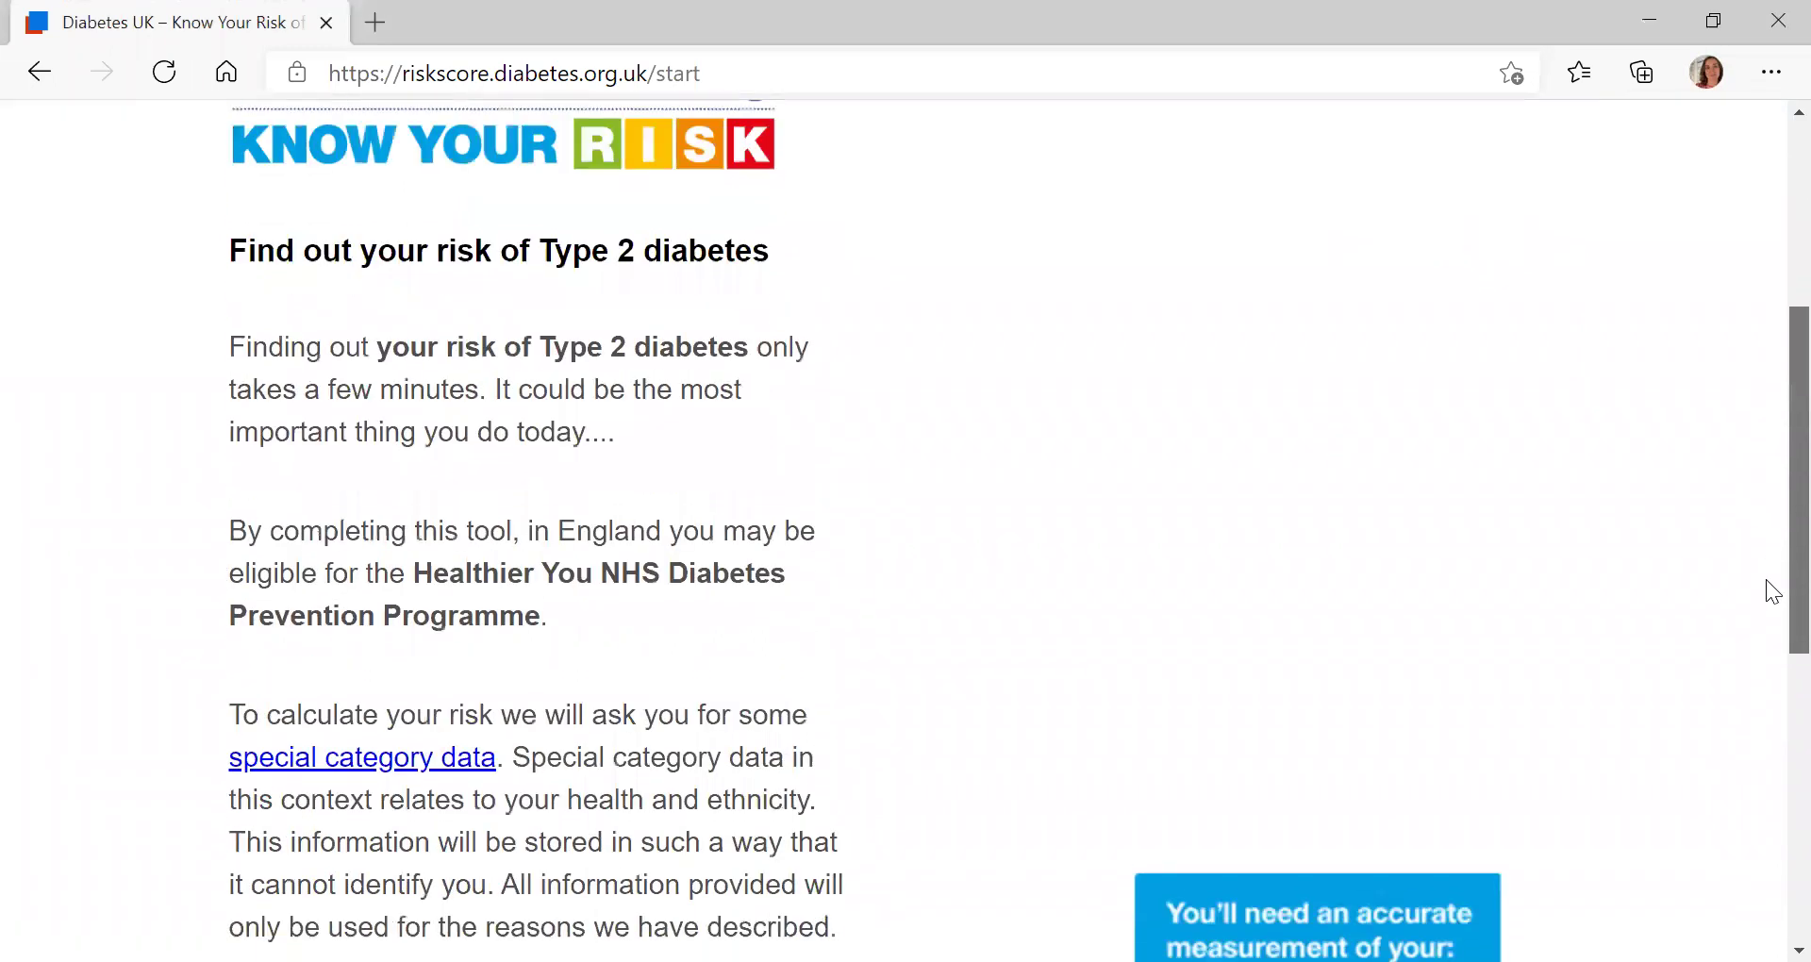
pyautogui.scroll(-1, 1766, 536)
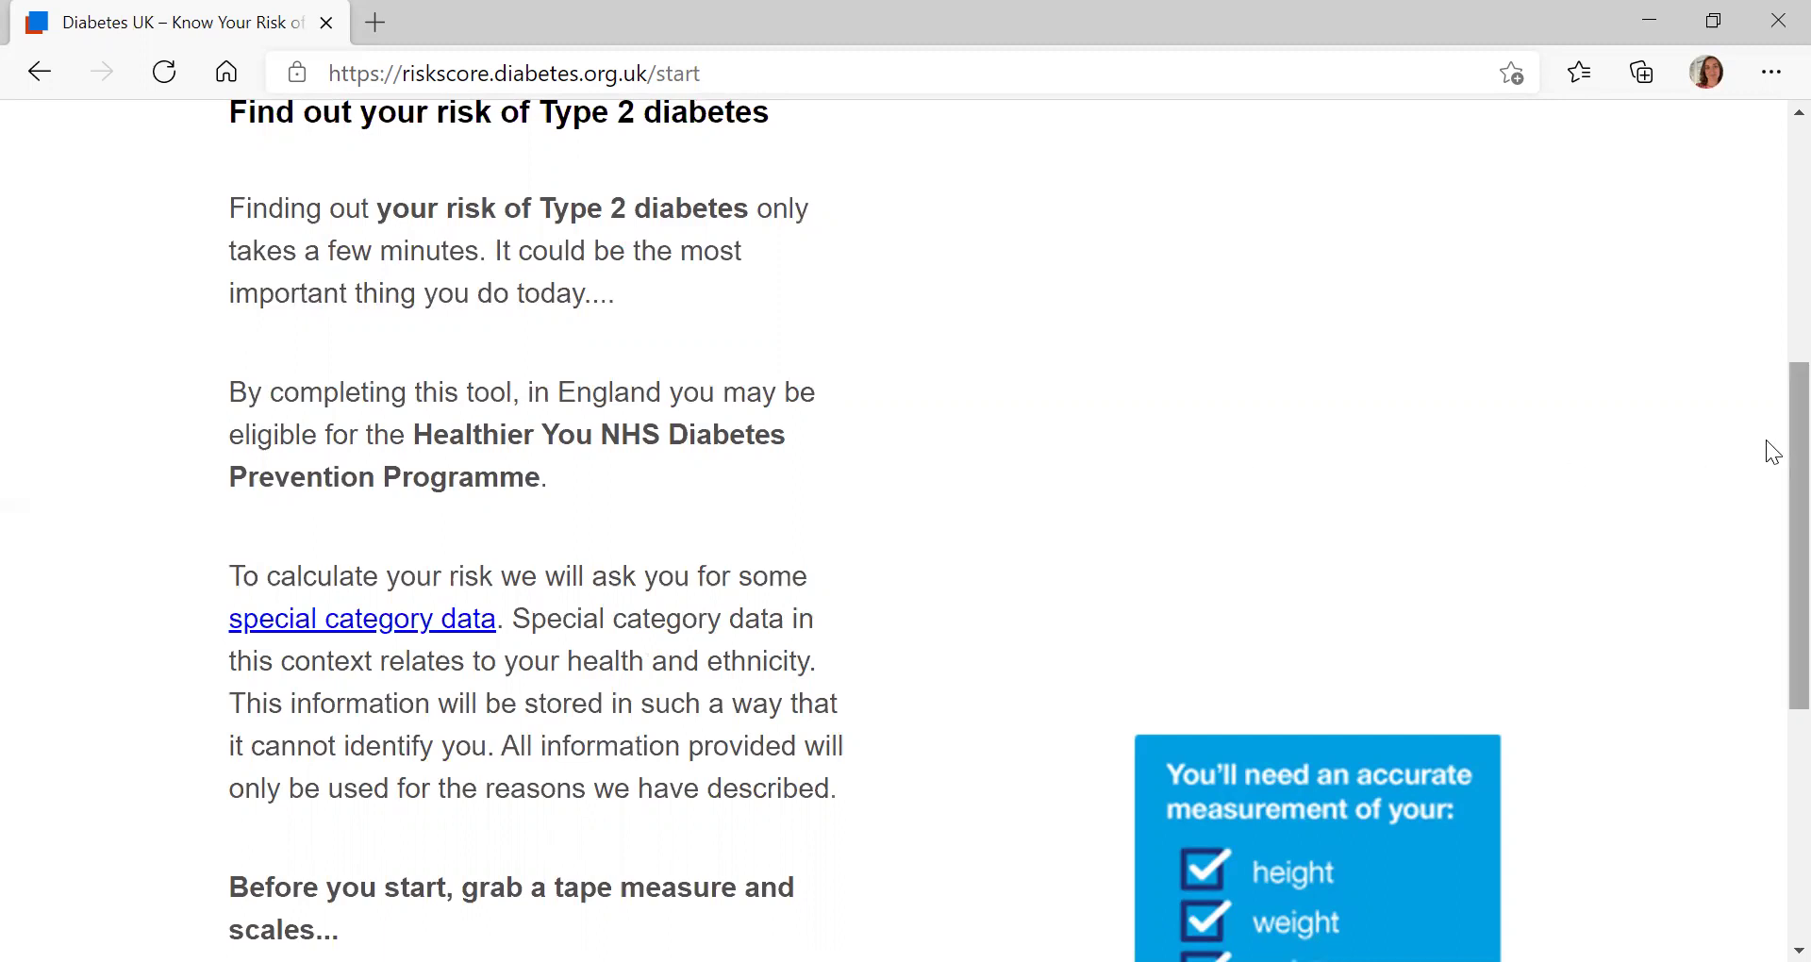
pyautogui.scroll(-2, 1767, 485)
pyautogui.scroll(-2, 1766, 566)
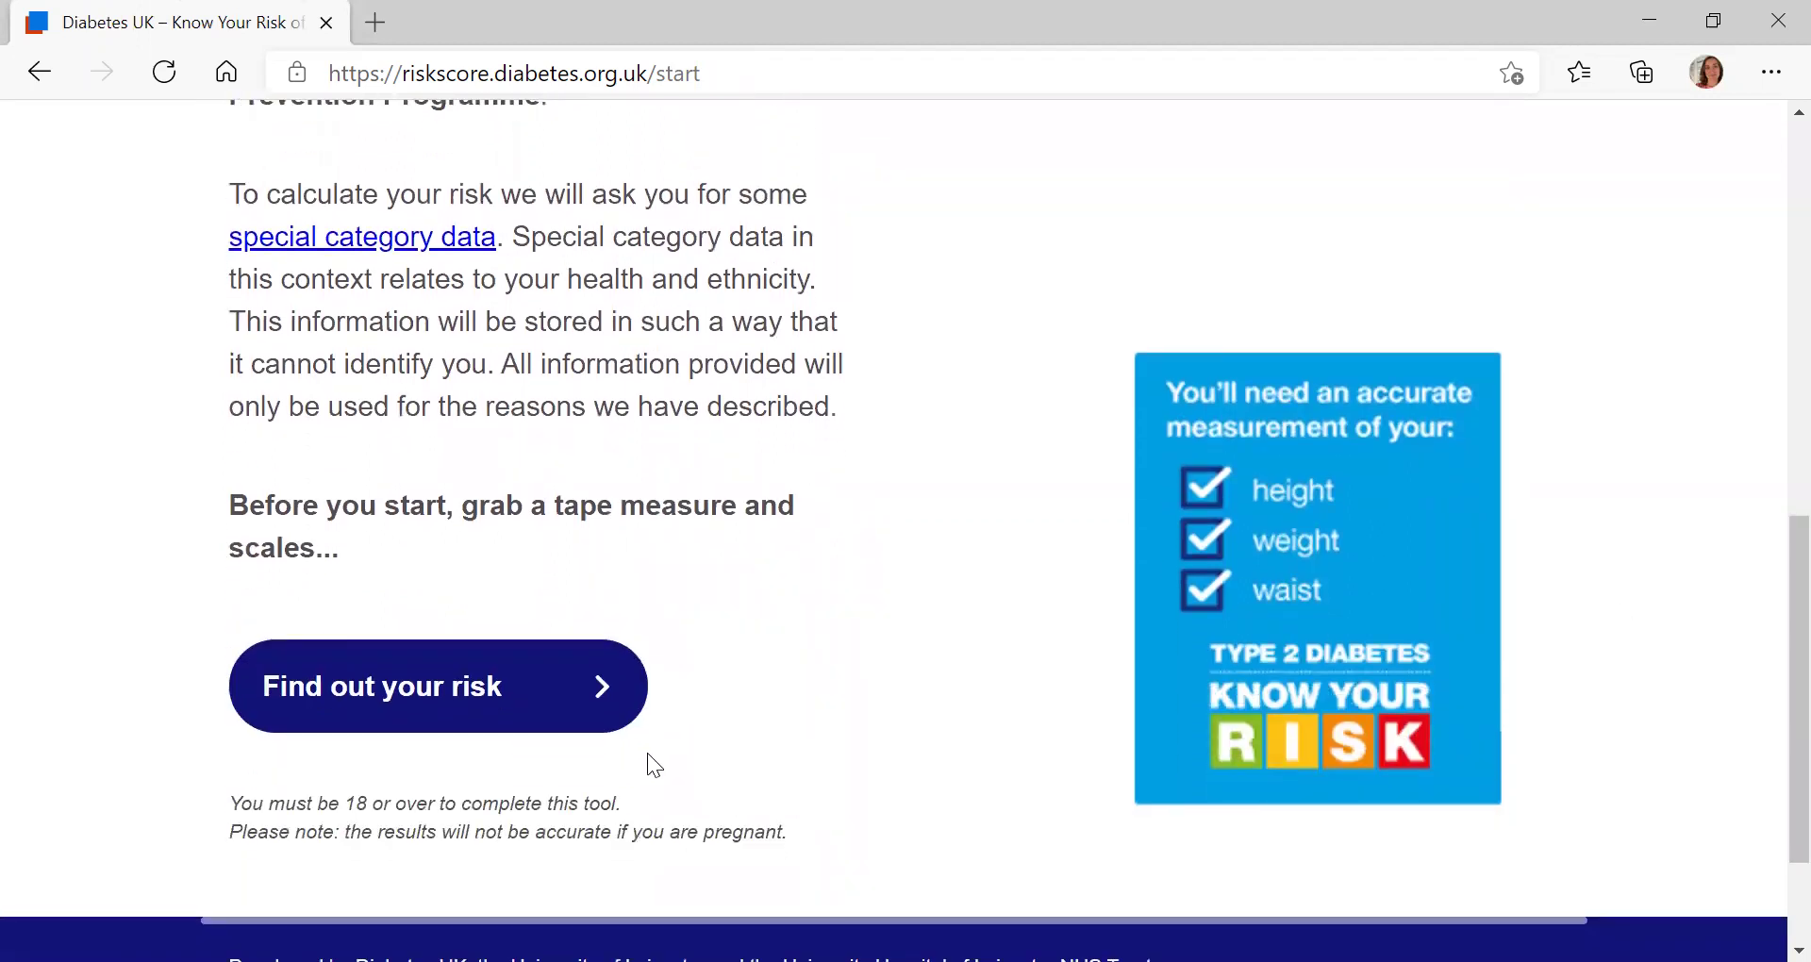
pyautogui.click(550, 703)
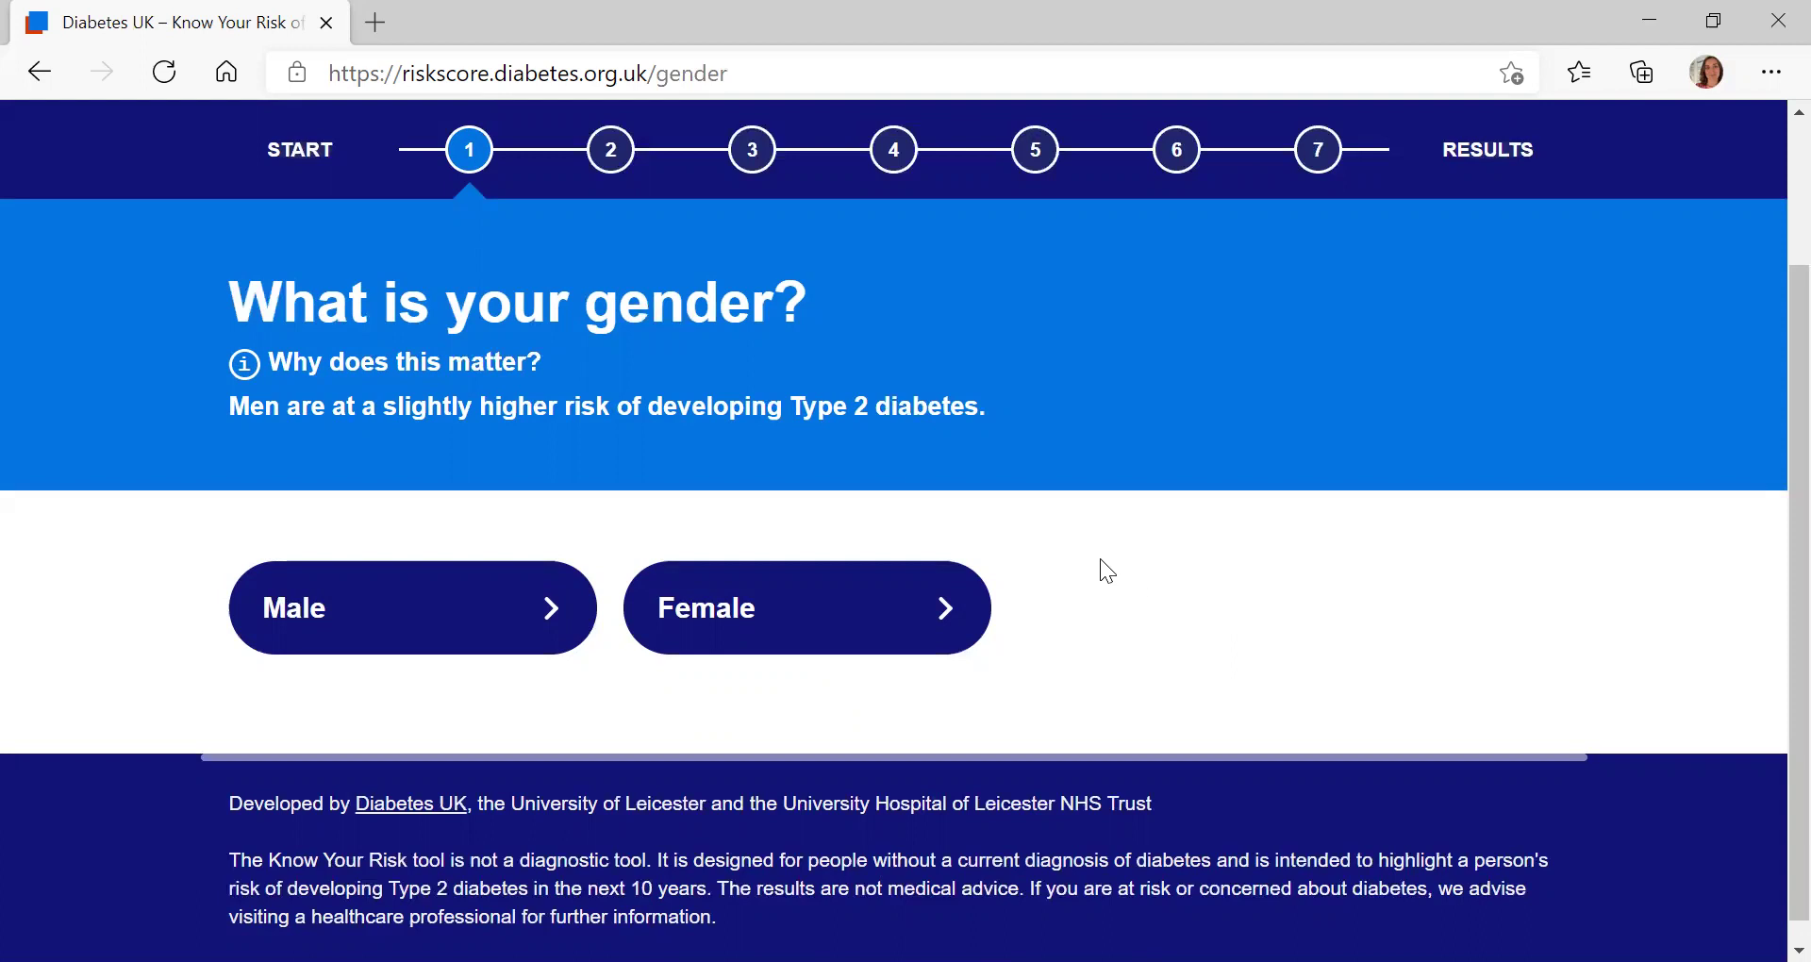
pyautogui.click(866, 655)
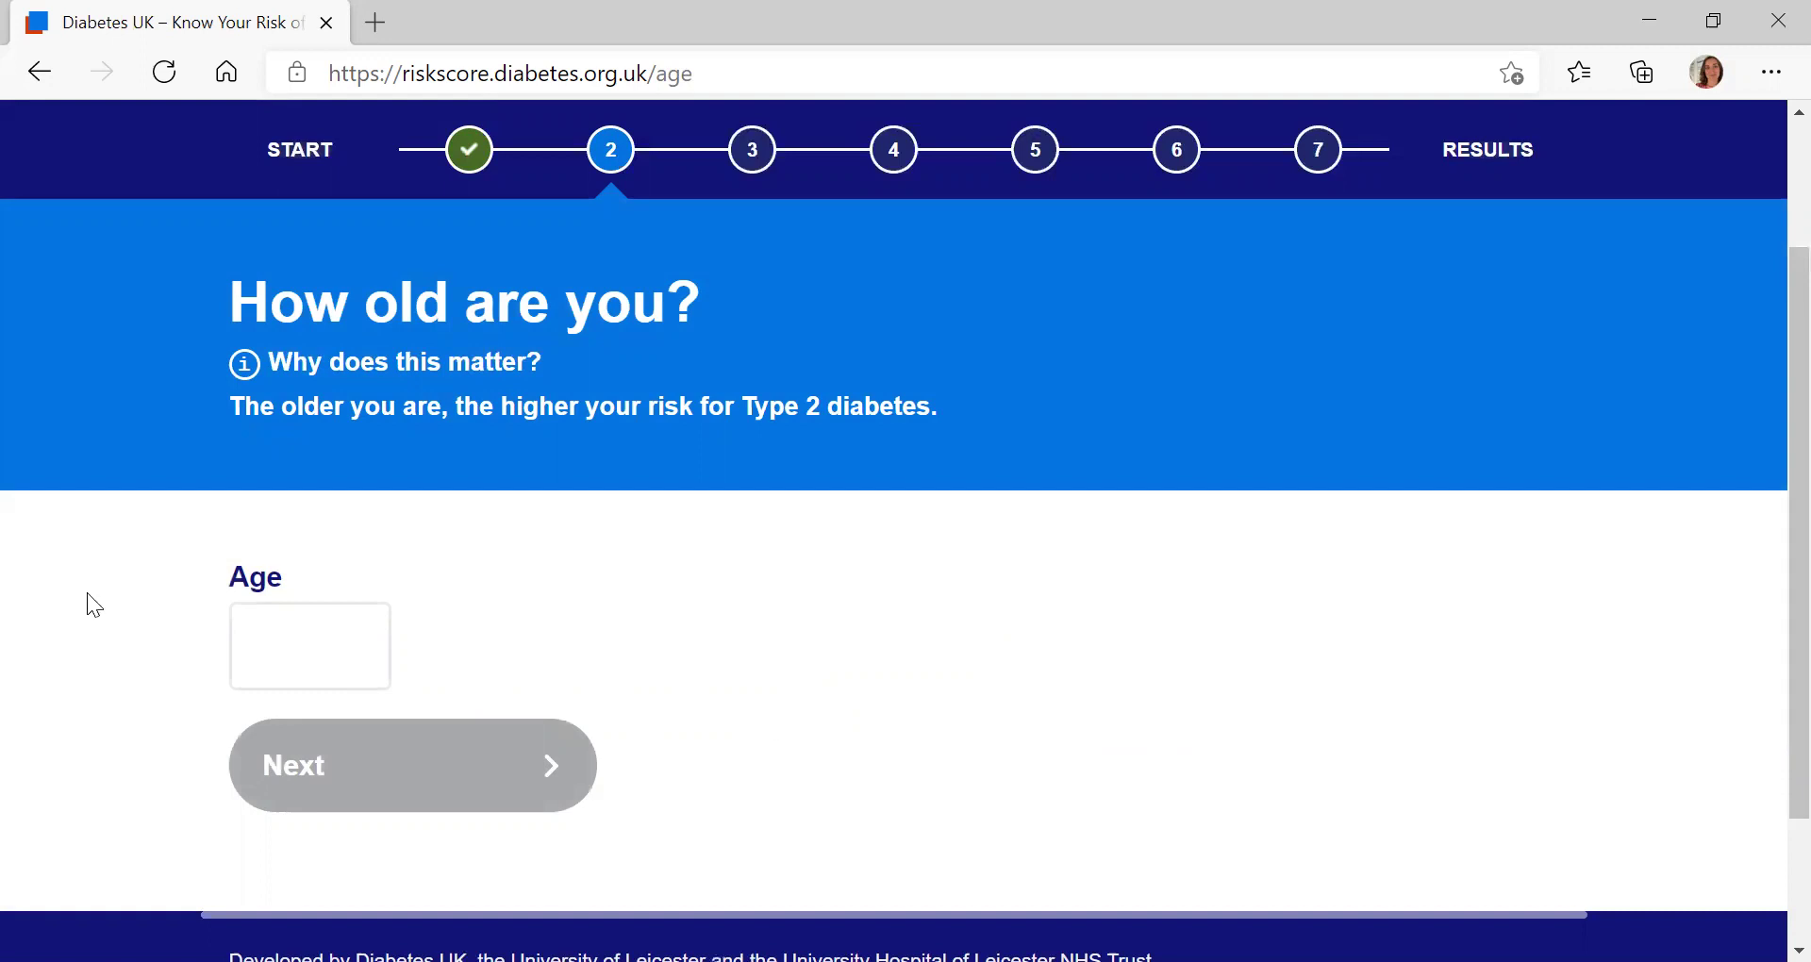
# Enter age 66 and choose White as the ethnic background
pyautogui.click(331, 669)
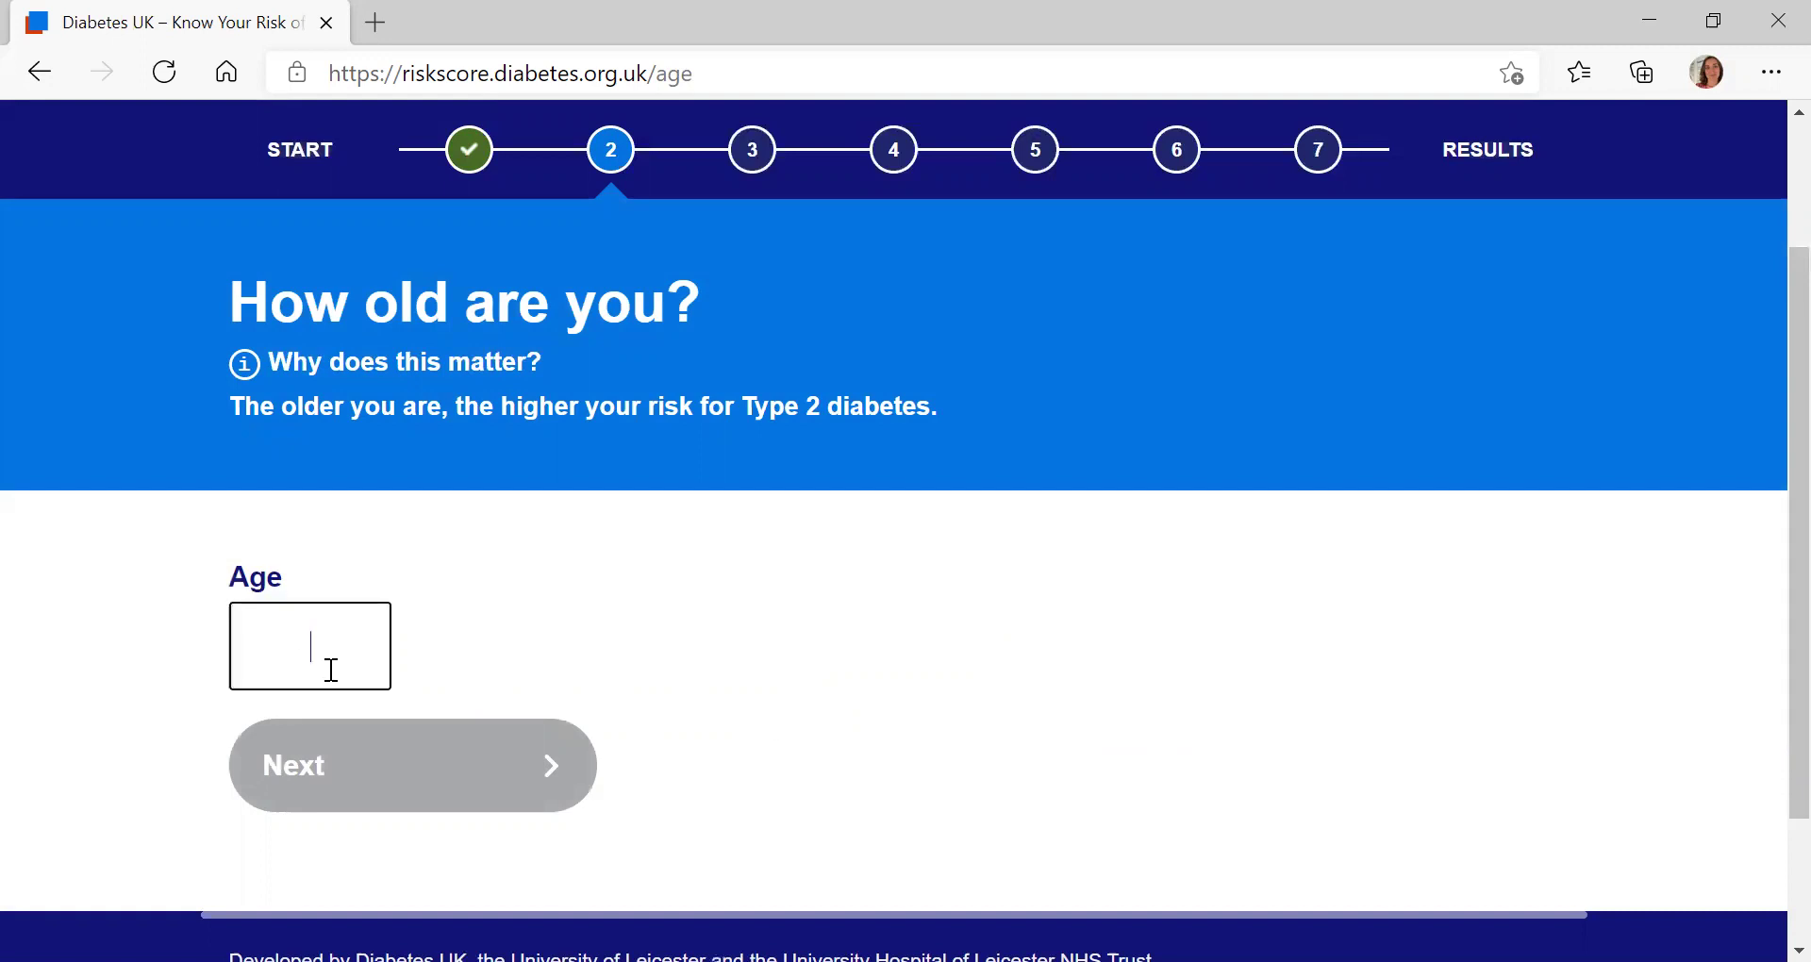
pyautogui.write('66')
pyautogui.click(388, 781)
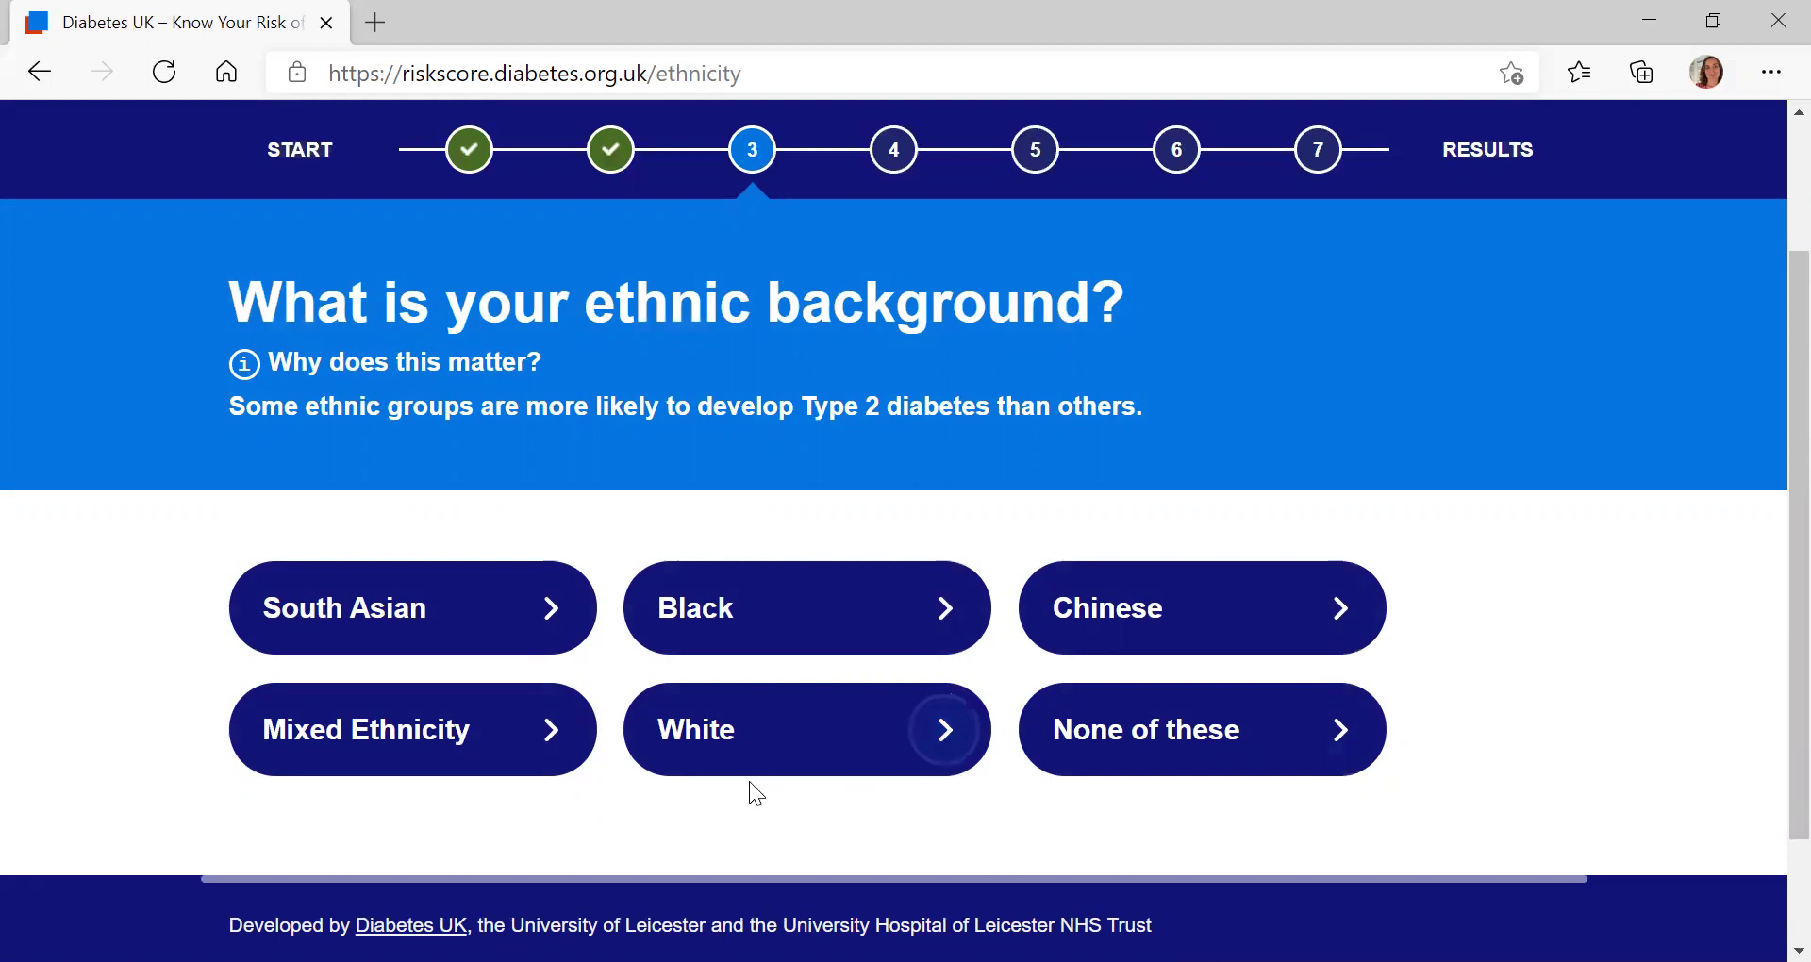
pyautogui.click(811, 746)
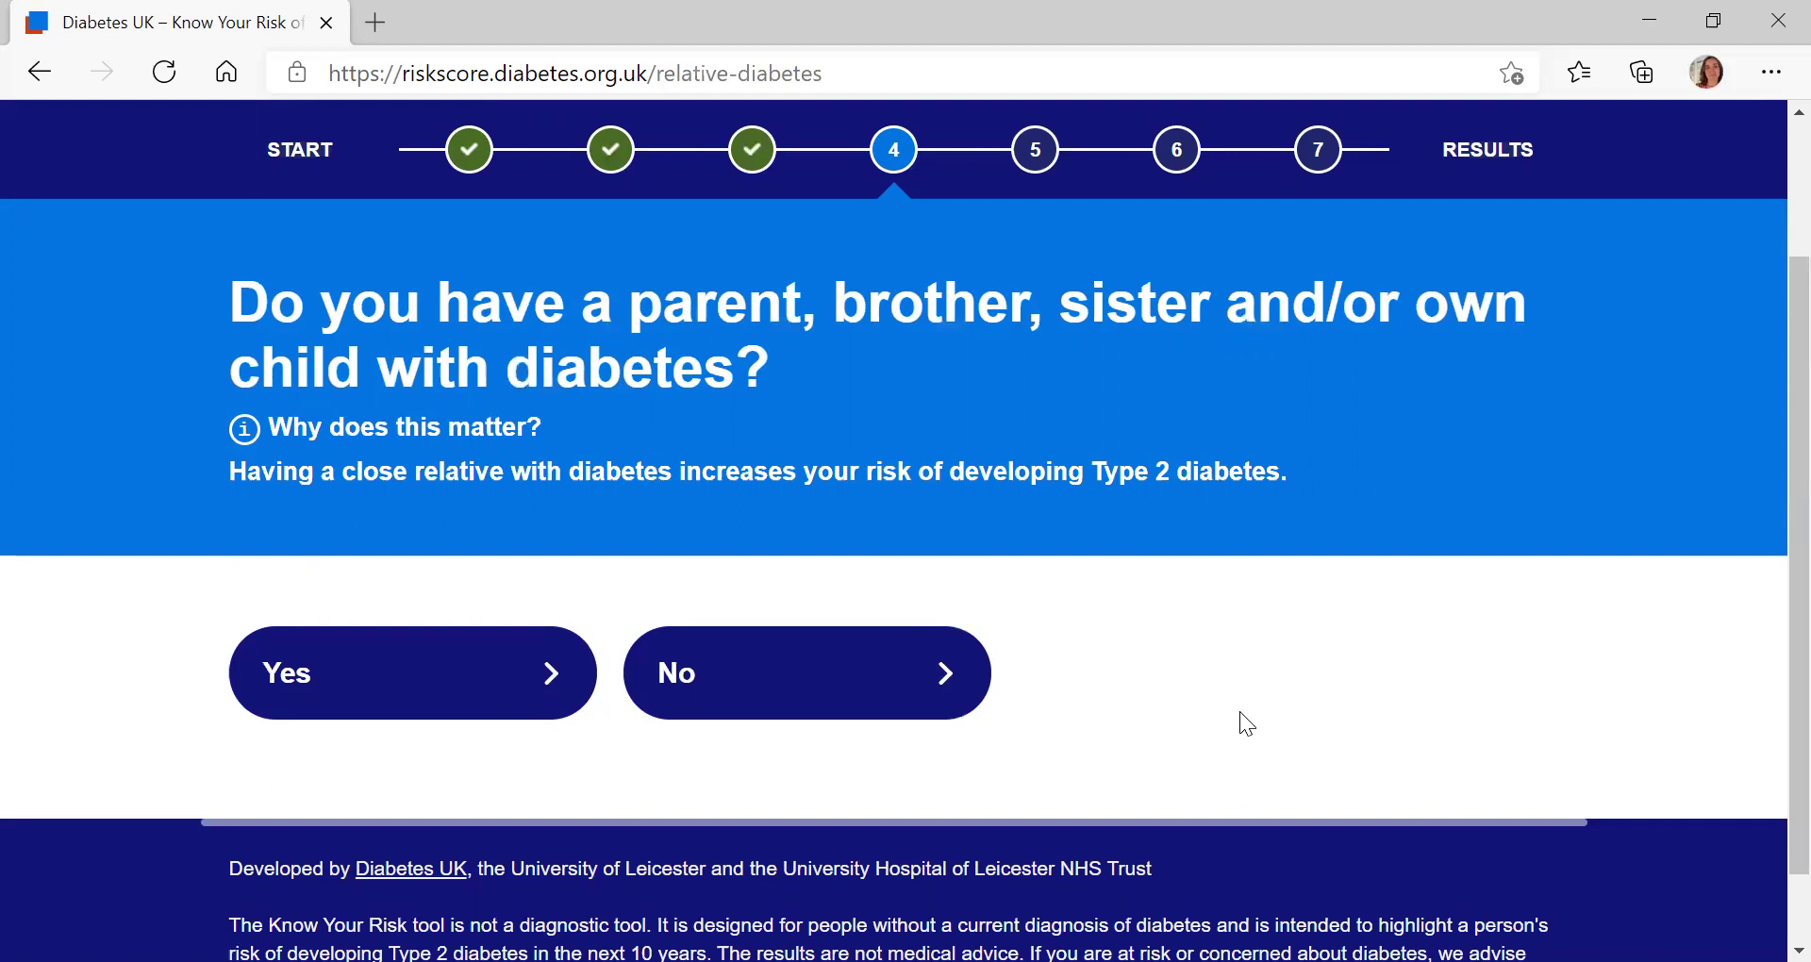
# Answer Yes to having a parent, sibling or child with diabetes
pyautogui.click(377, 698)
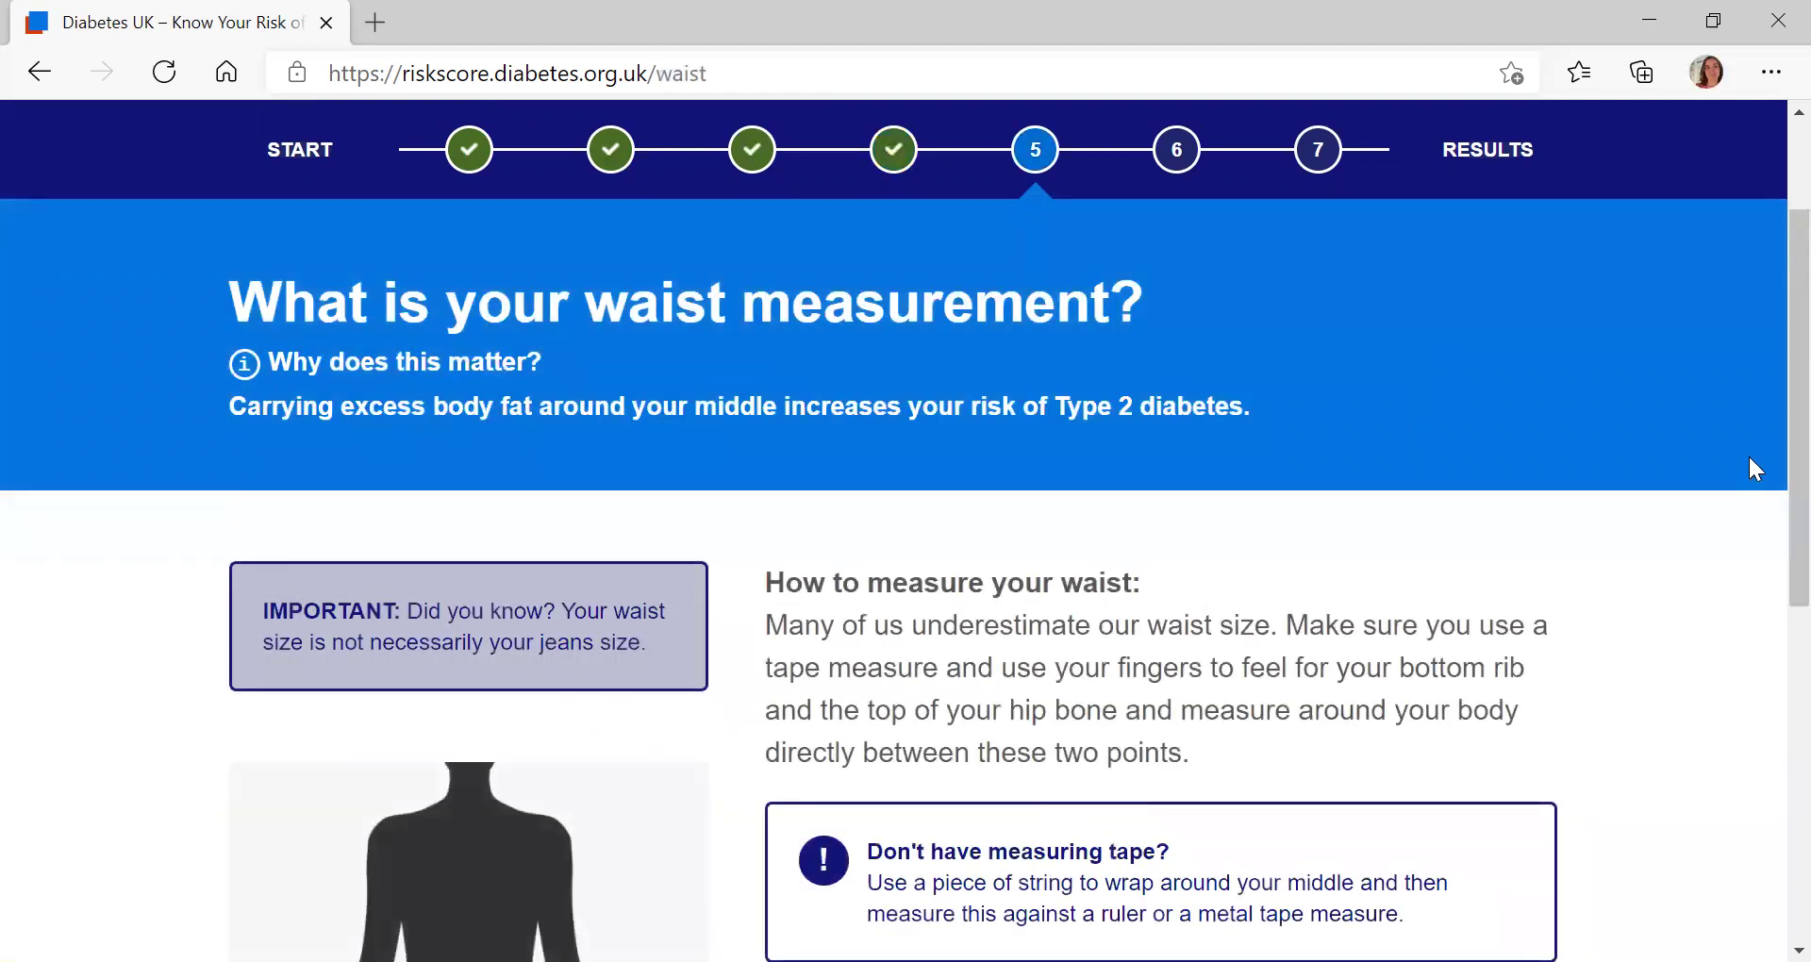
pyautogui.scroll(-1, 1764, 363)
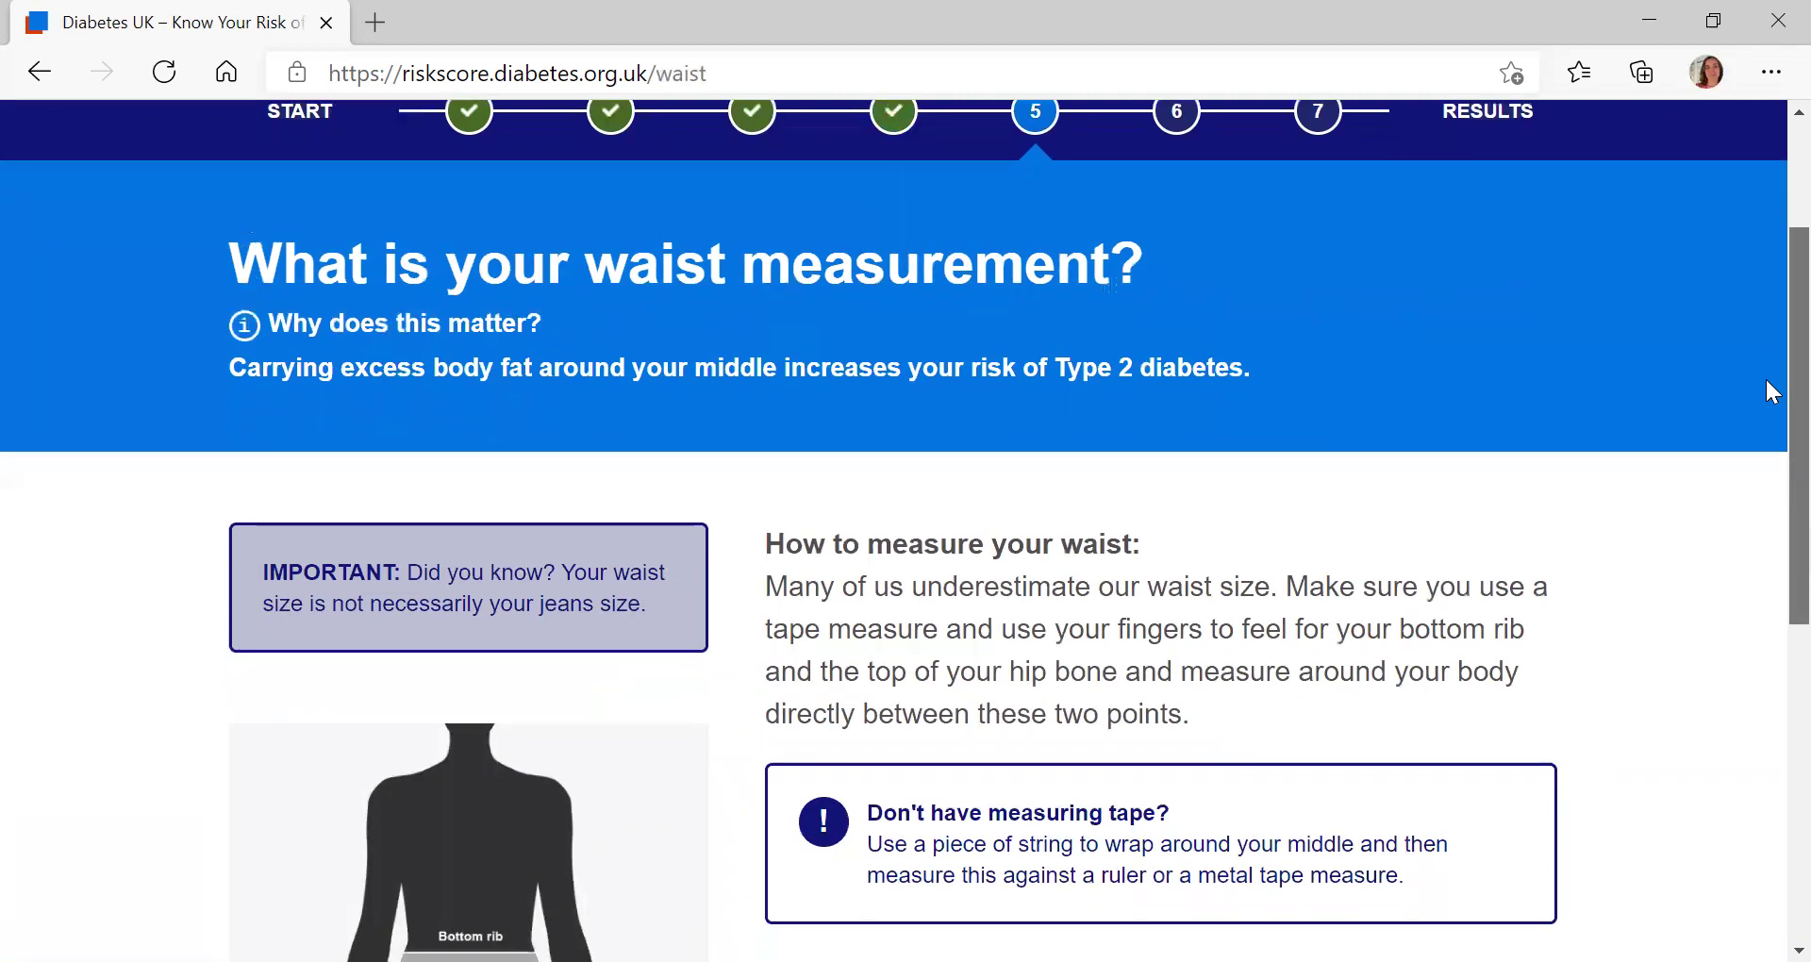
pyautogui.scroll(-2, 1767, 396)
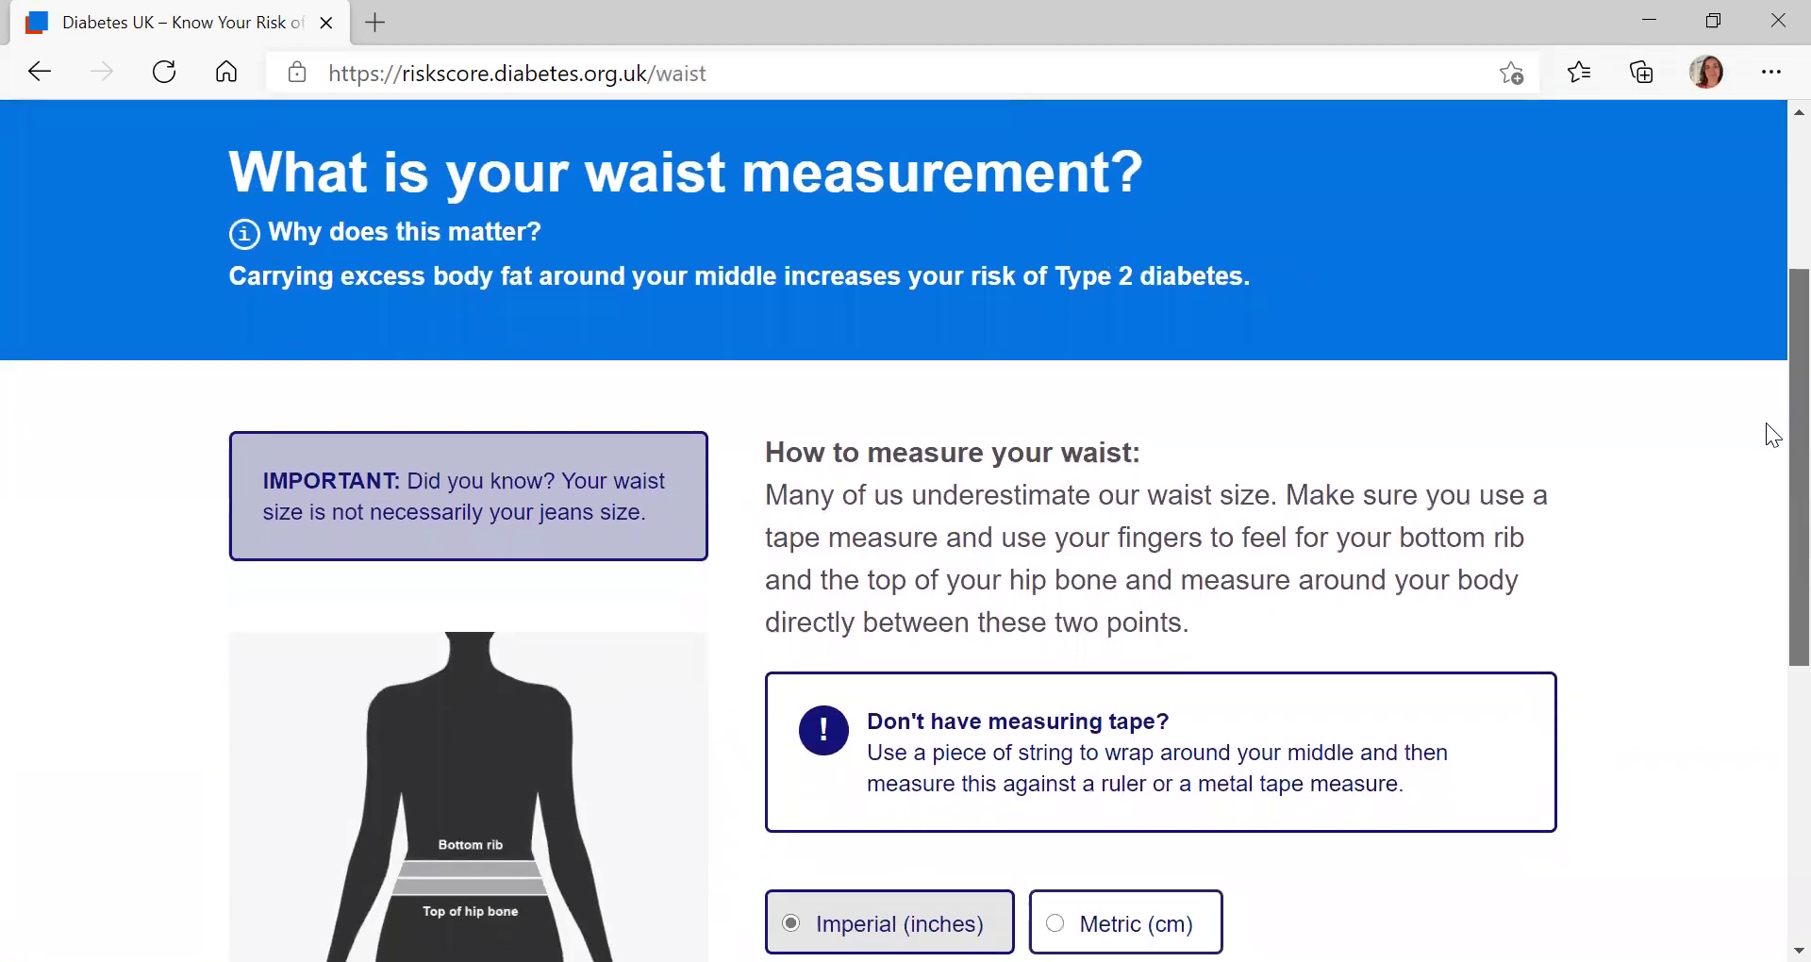
pyautogui.scroll(-1, 1766, 422)
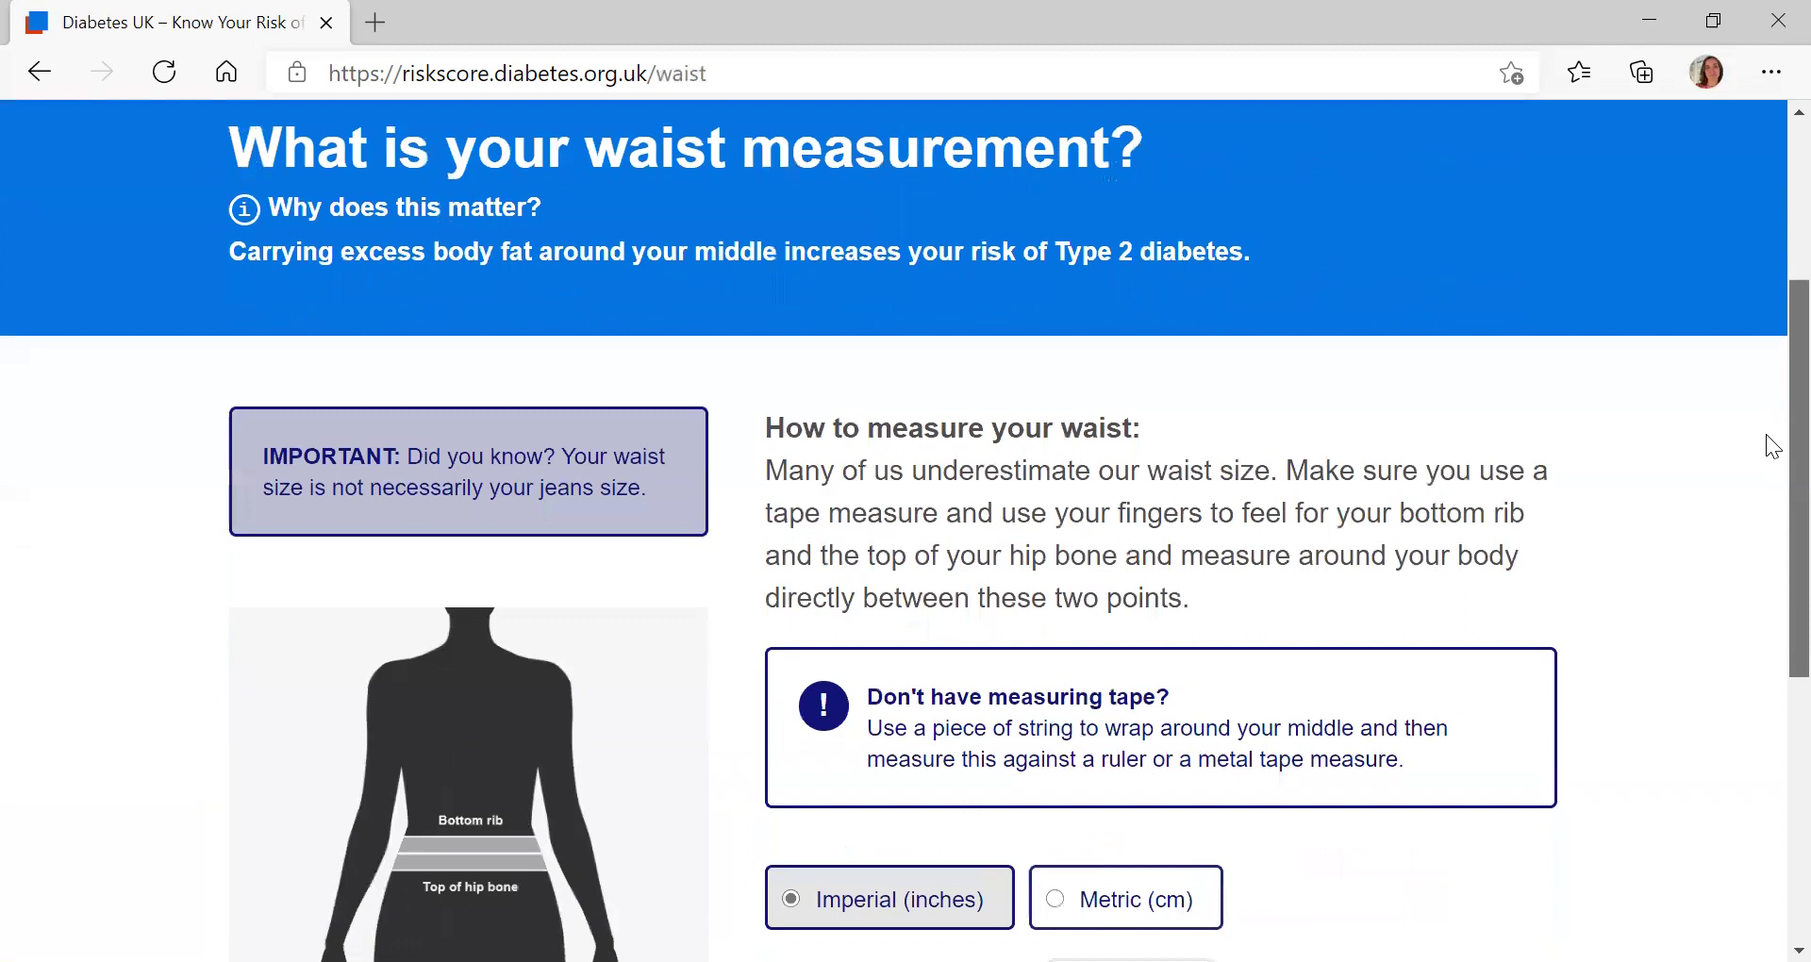
pyautogui.scroll(-2, 1767, 443)
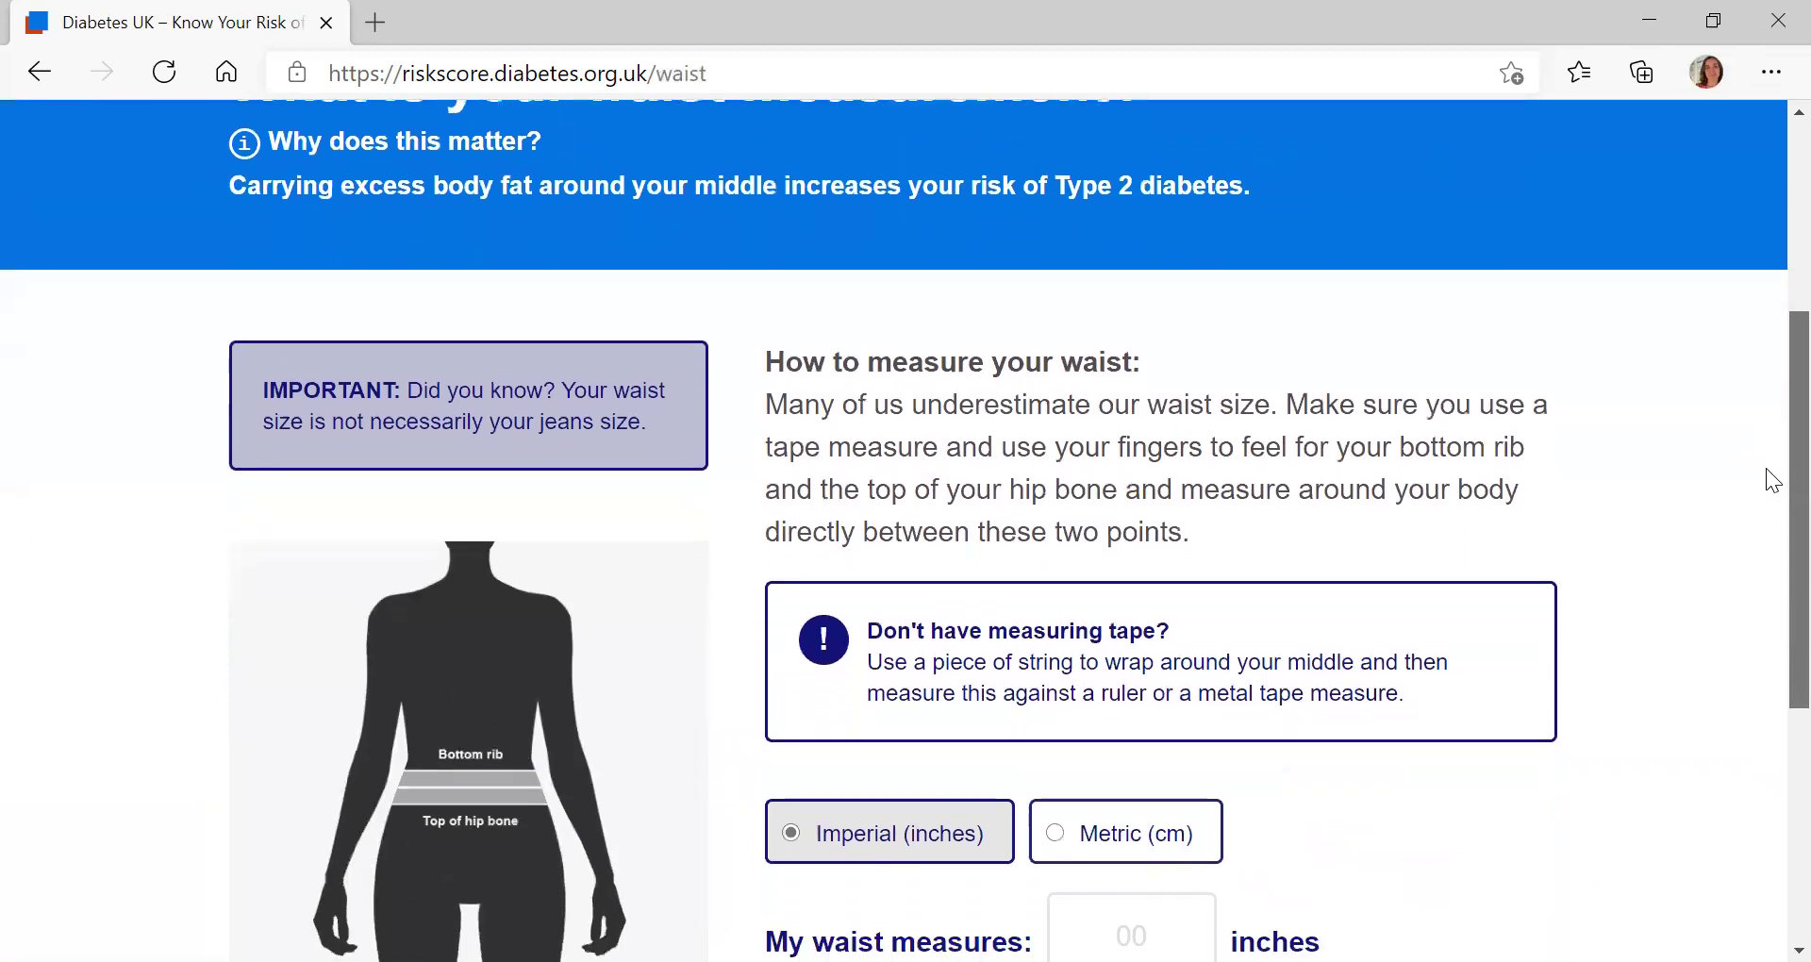
pyautogui.scroll(-1, 1766, 528)
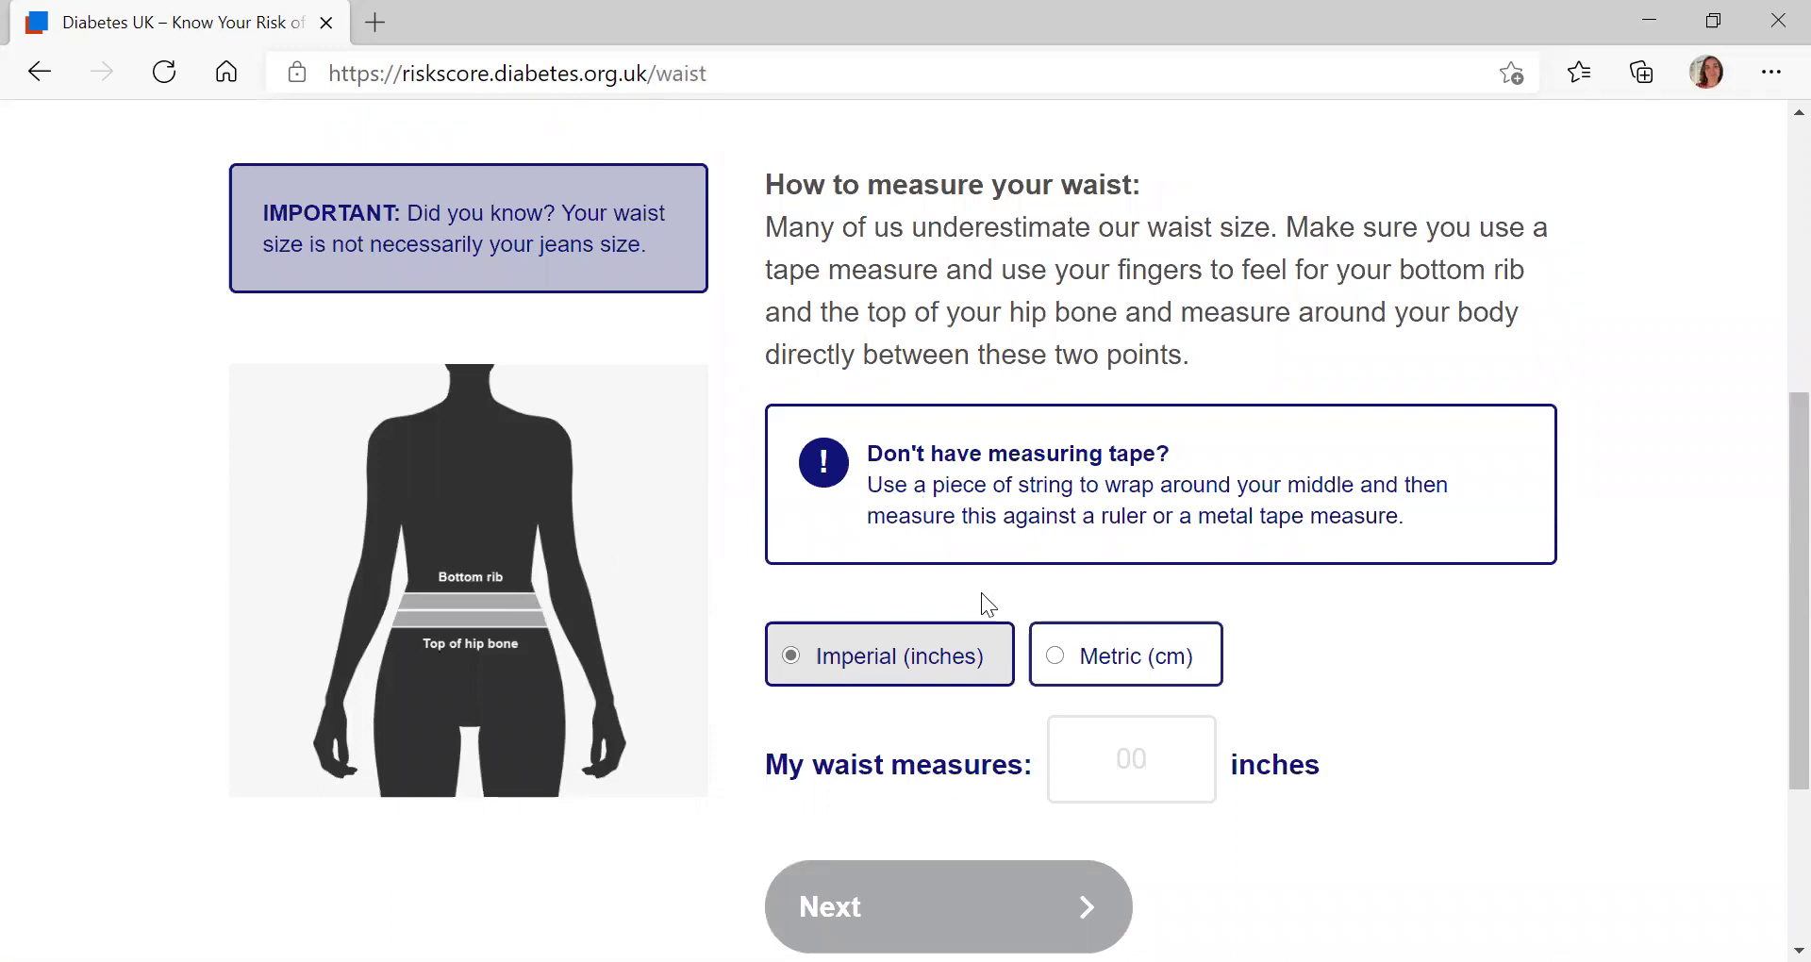
# Record a waist measurement of 110 cm in Metric units and continue
pyautogui.click(1125, 675)
pyautogui.click(1097, 750)
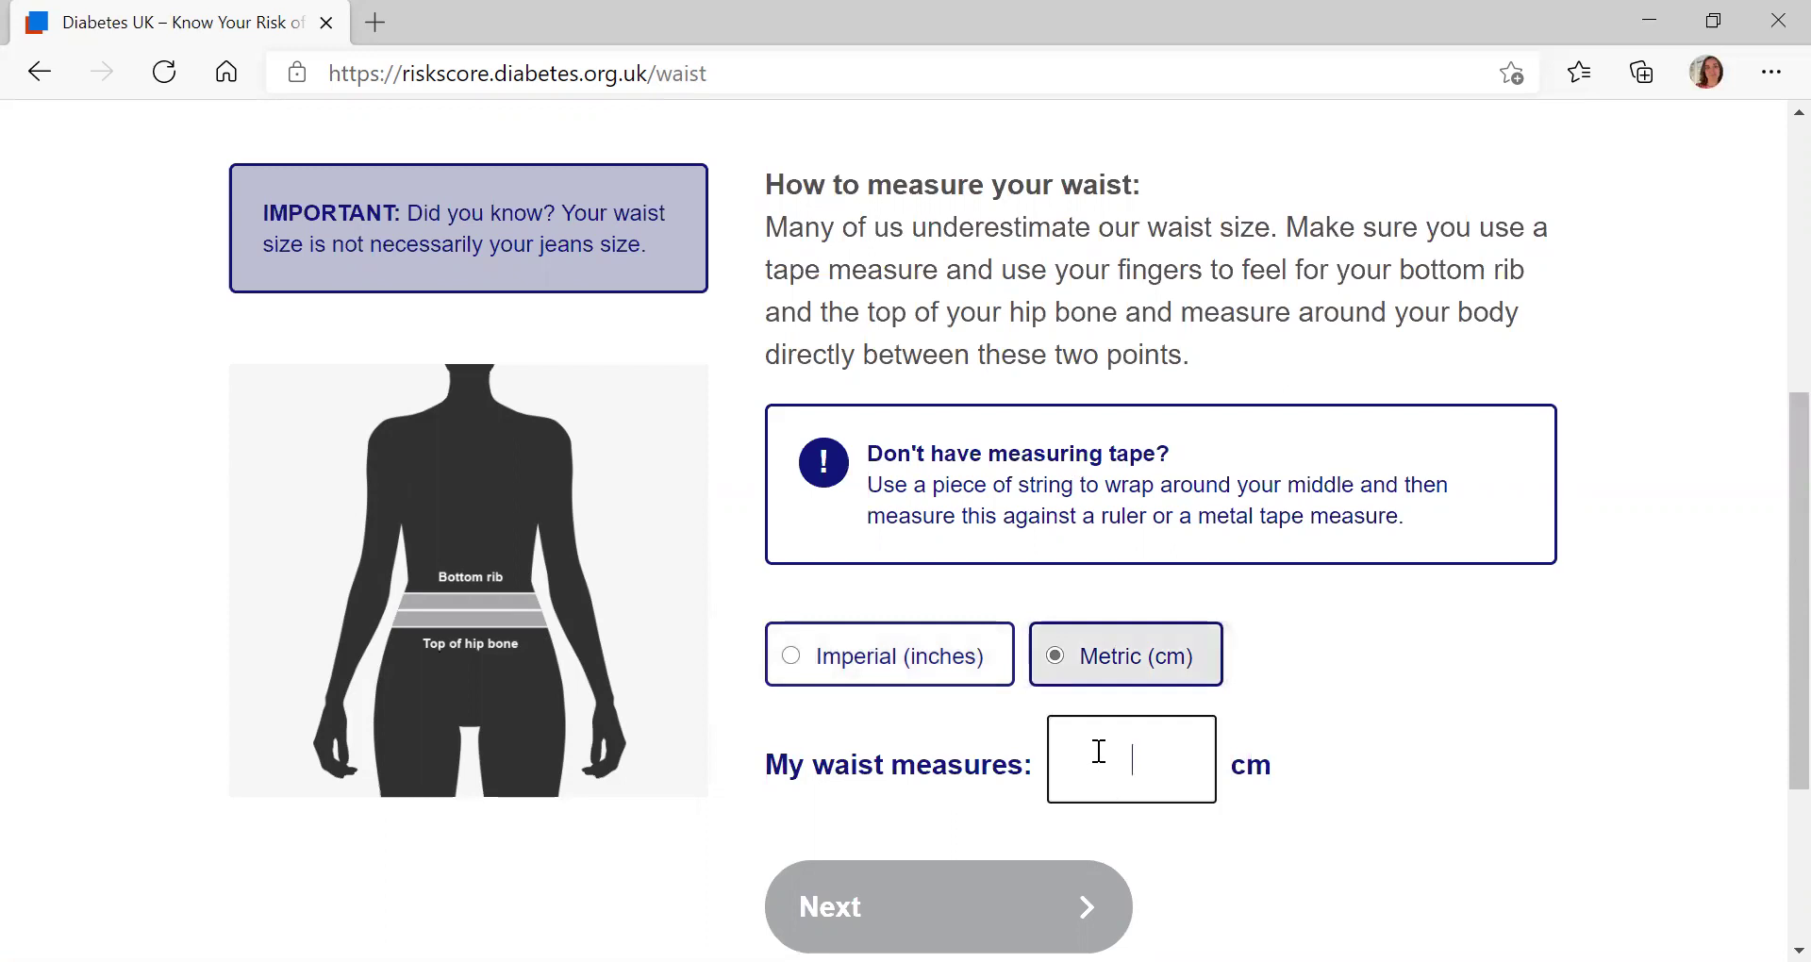
pyautogui.write('110')
pyautogui.click(1088, 907)
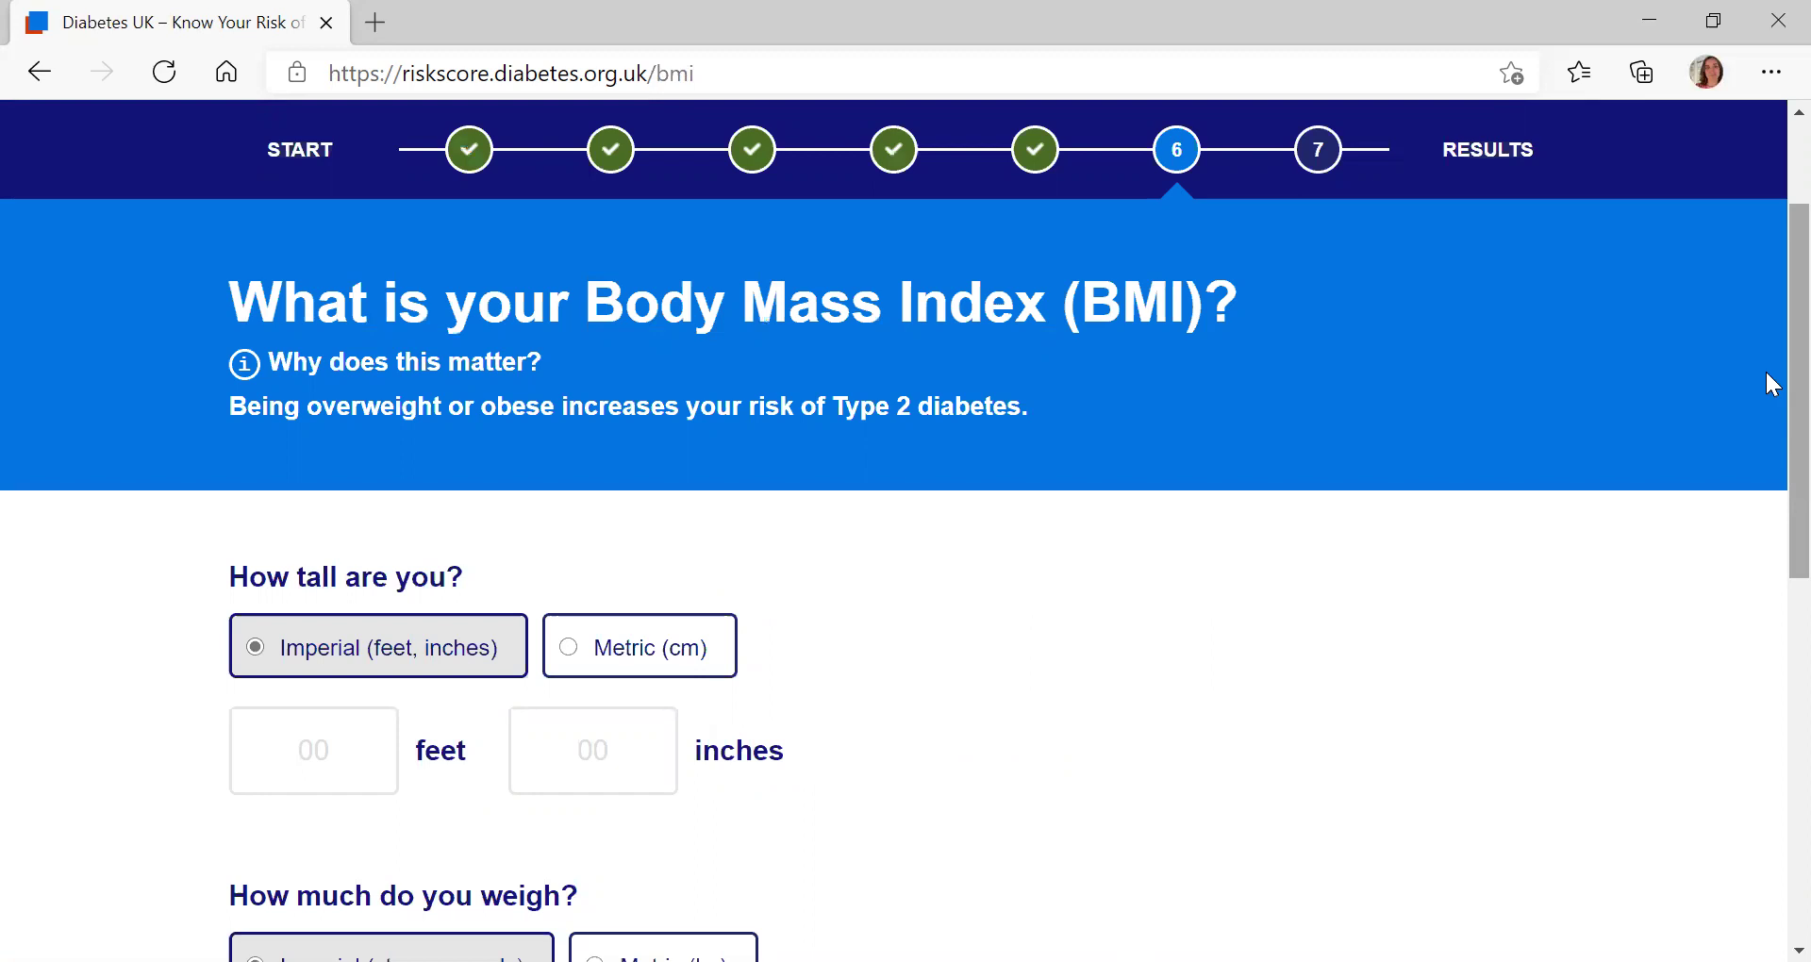
# Enter height as 5 feet 7 inches
pyautogui.scroll(-1, 1767, 372)
pyautogui.scroll(-1, 1774, 429)
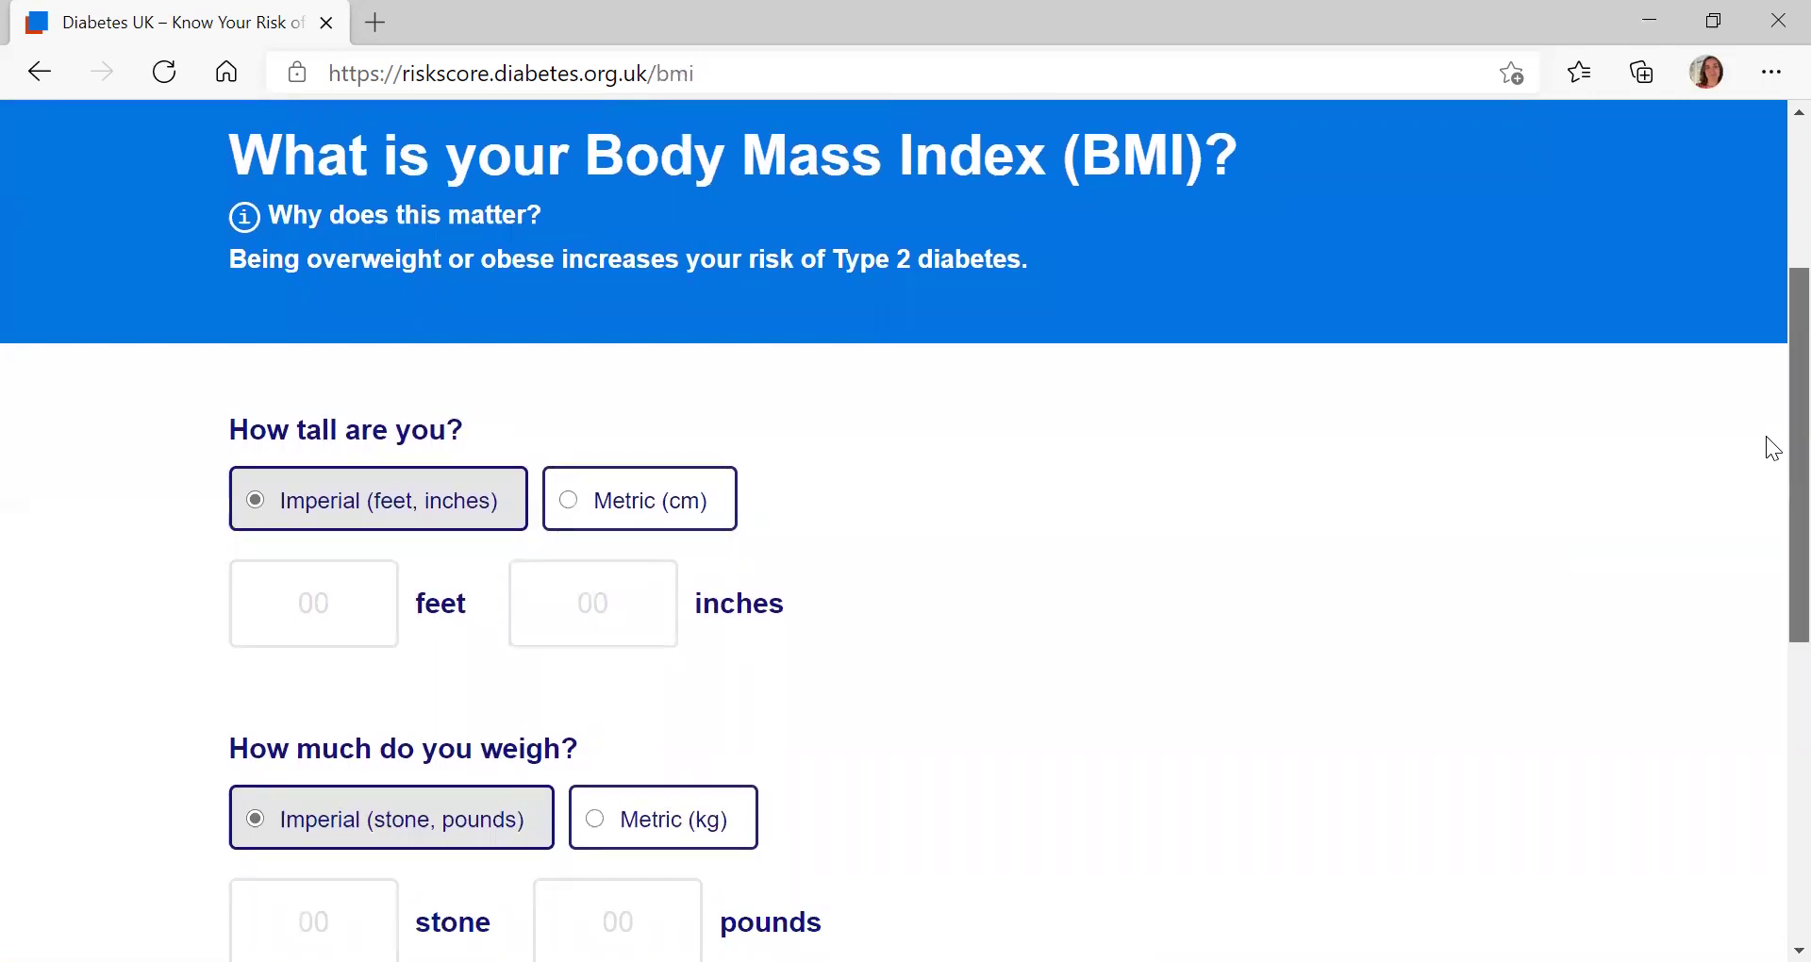
pyautogui.scroll(-2, 1767, 476)
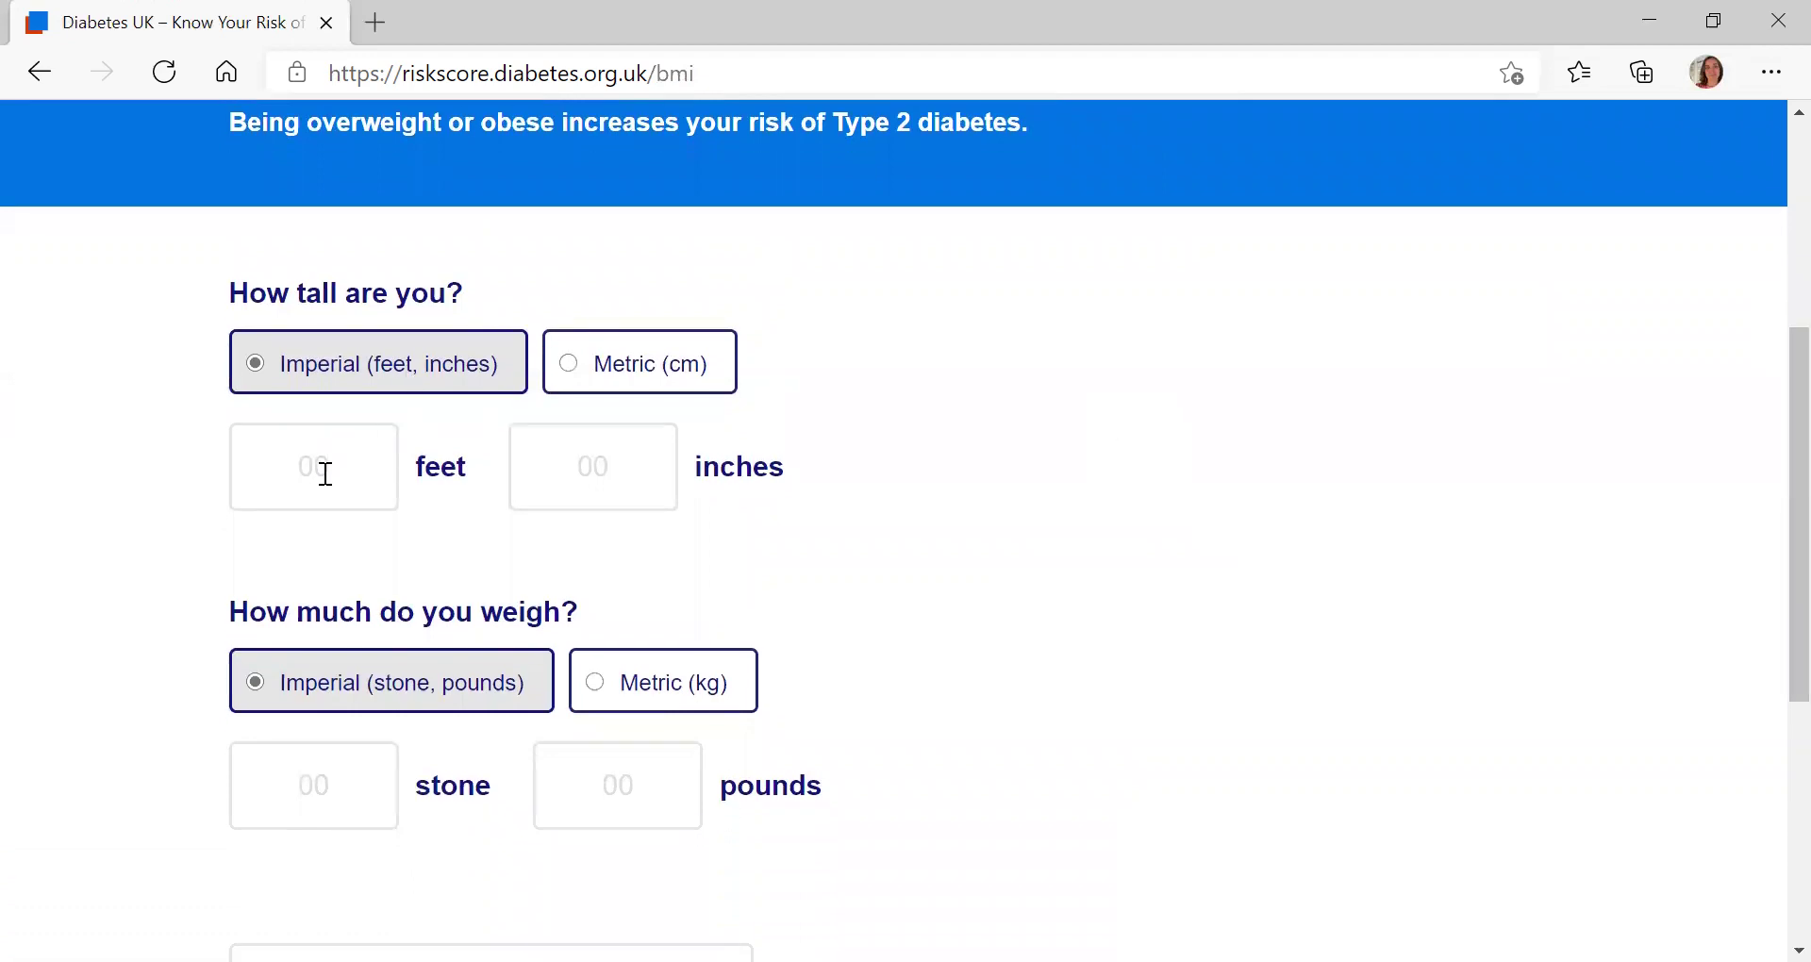
pyautogui.click(326, 474)
pyautogui.write('5')
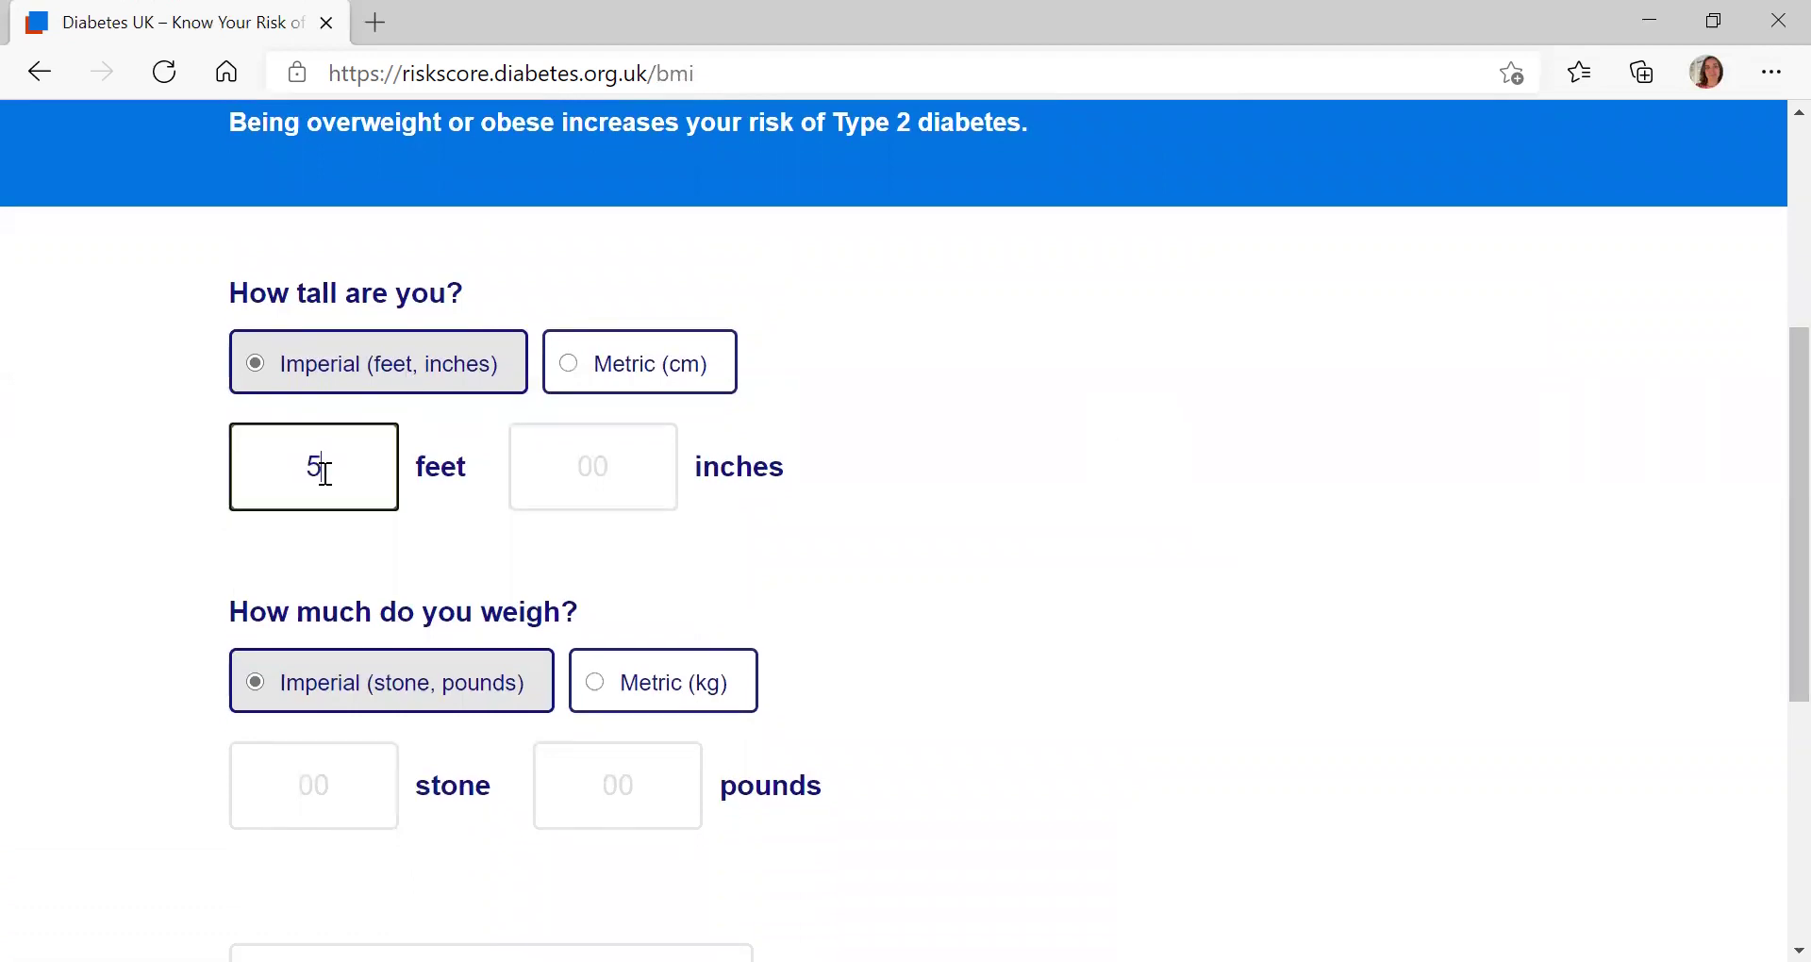
pyautogui.click(599, 461)
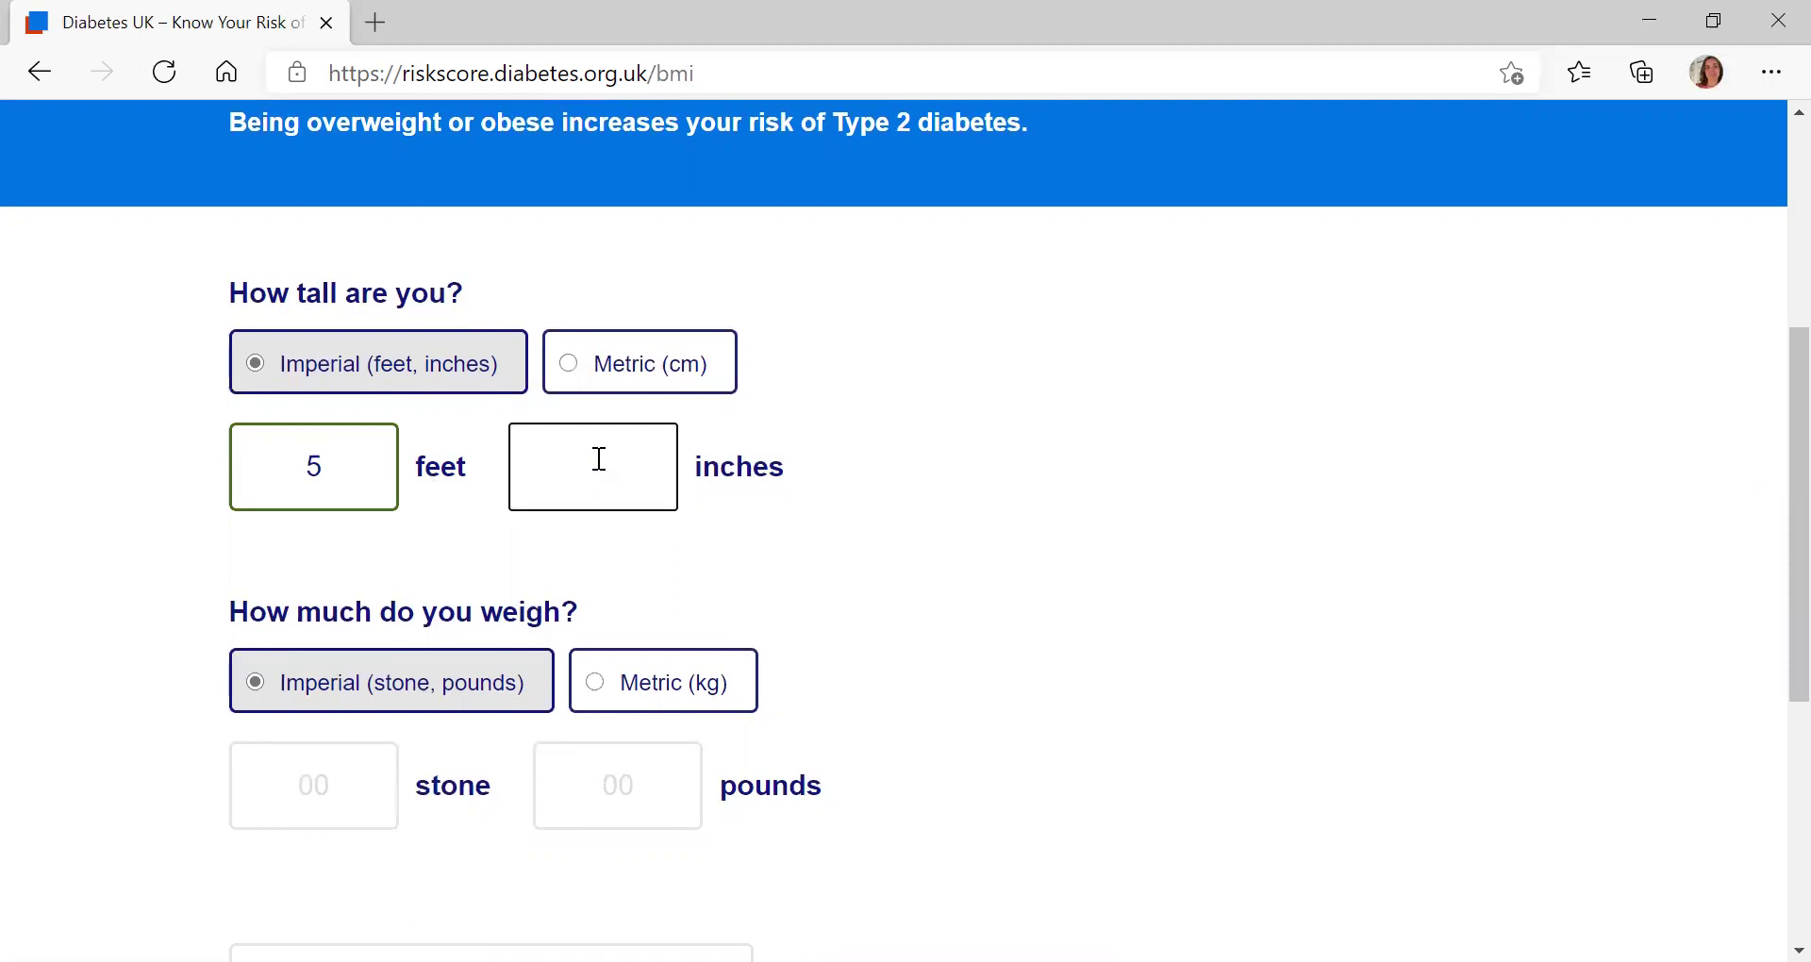
pyautogui.write('7')
# Enter weight as 13 stone 8 pounds and submit the BMI details
pyautogui.click(343, 786)
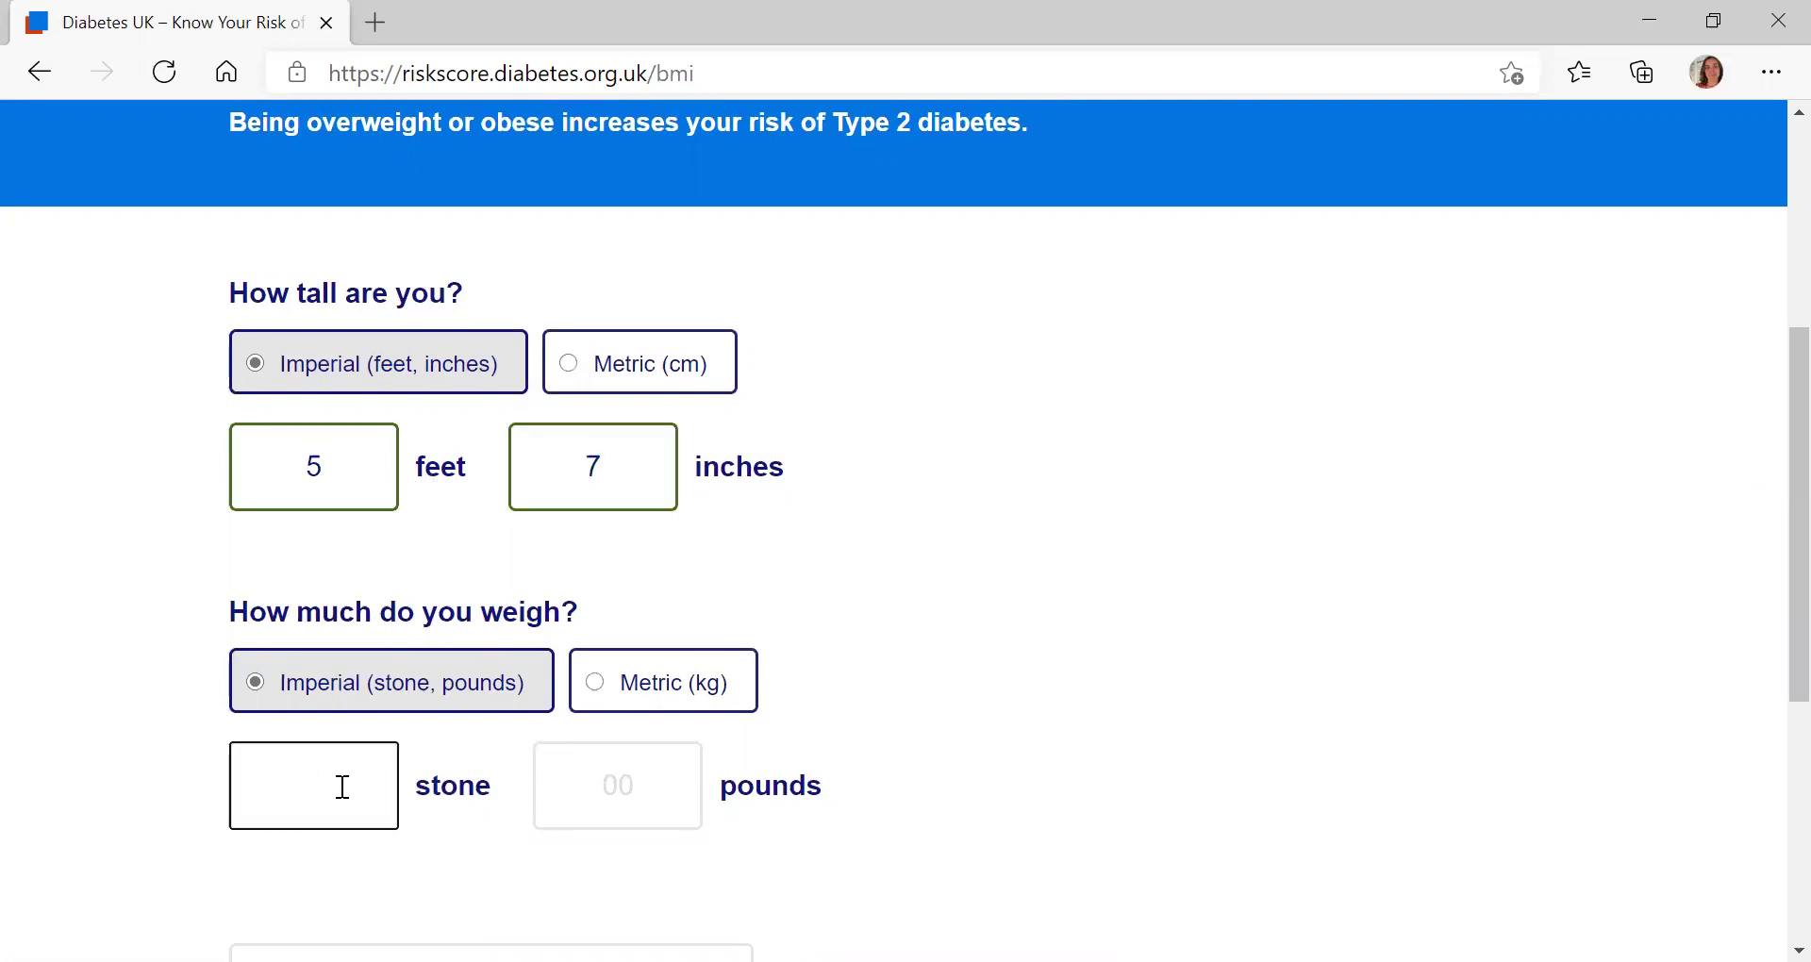
pyautogui.write('13')
pyautogui.click(574, 771)
pyautogui.write('8')
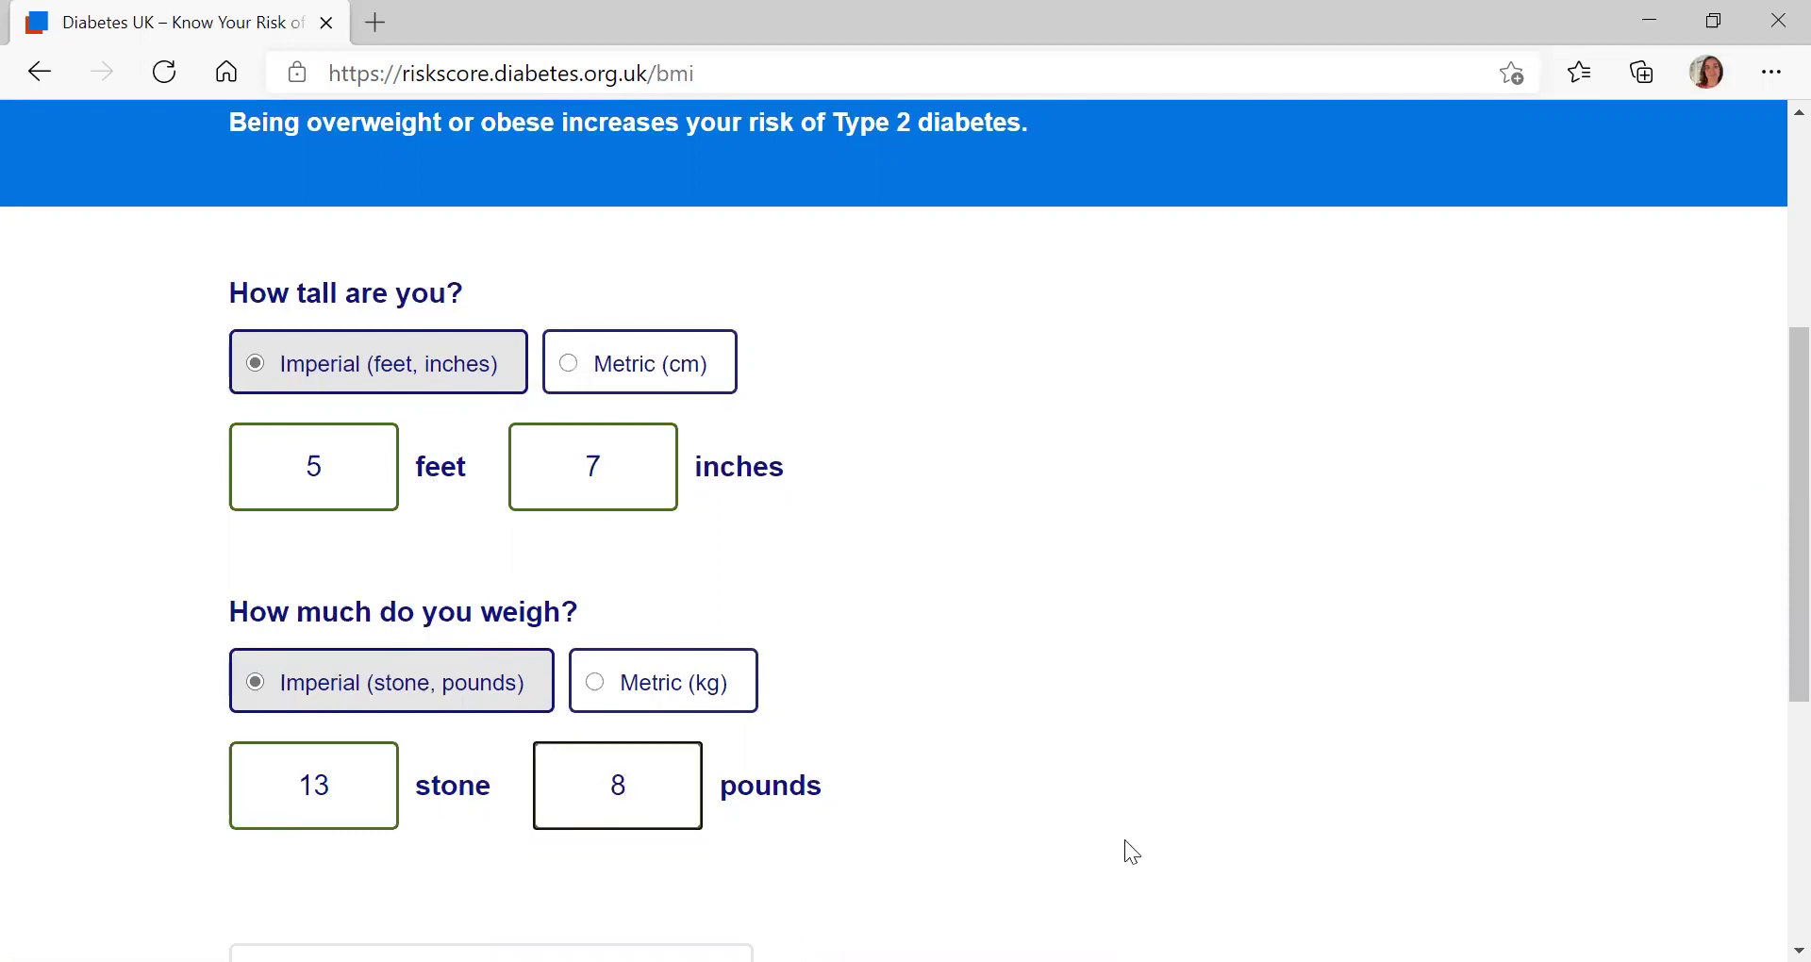
pyautogui.scroll(-2, 1770, 604)
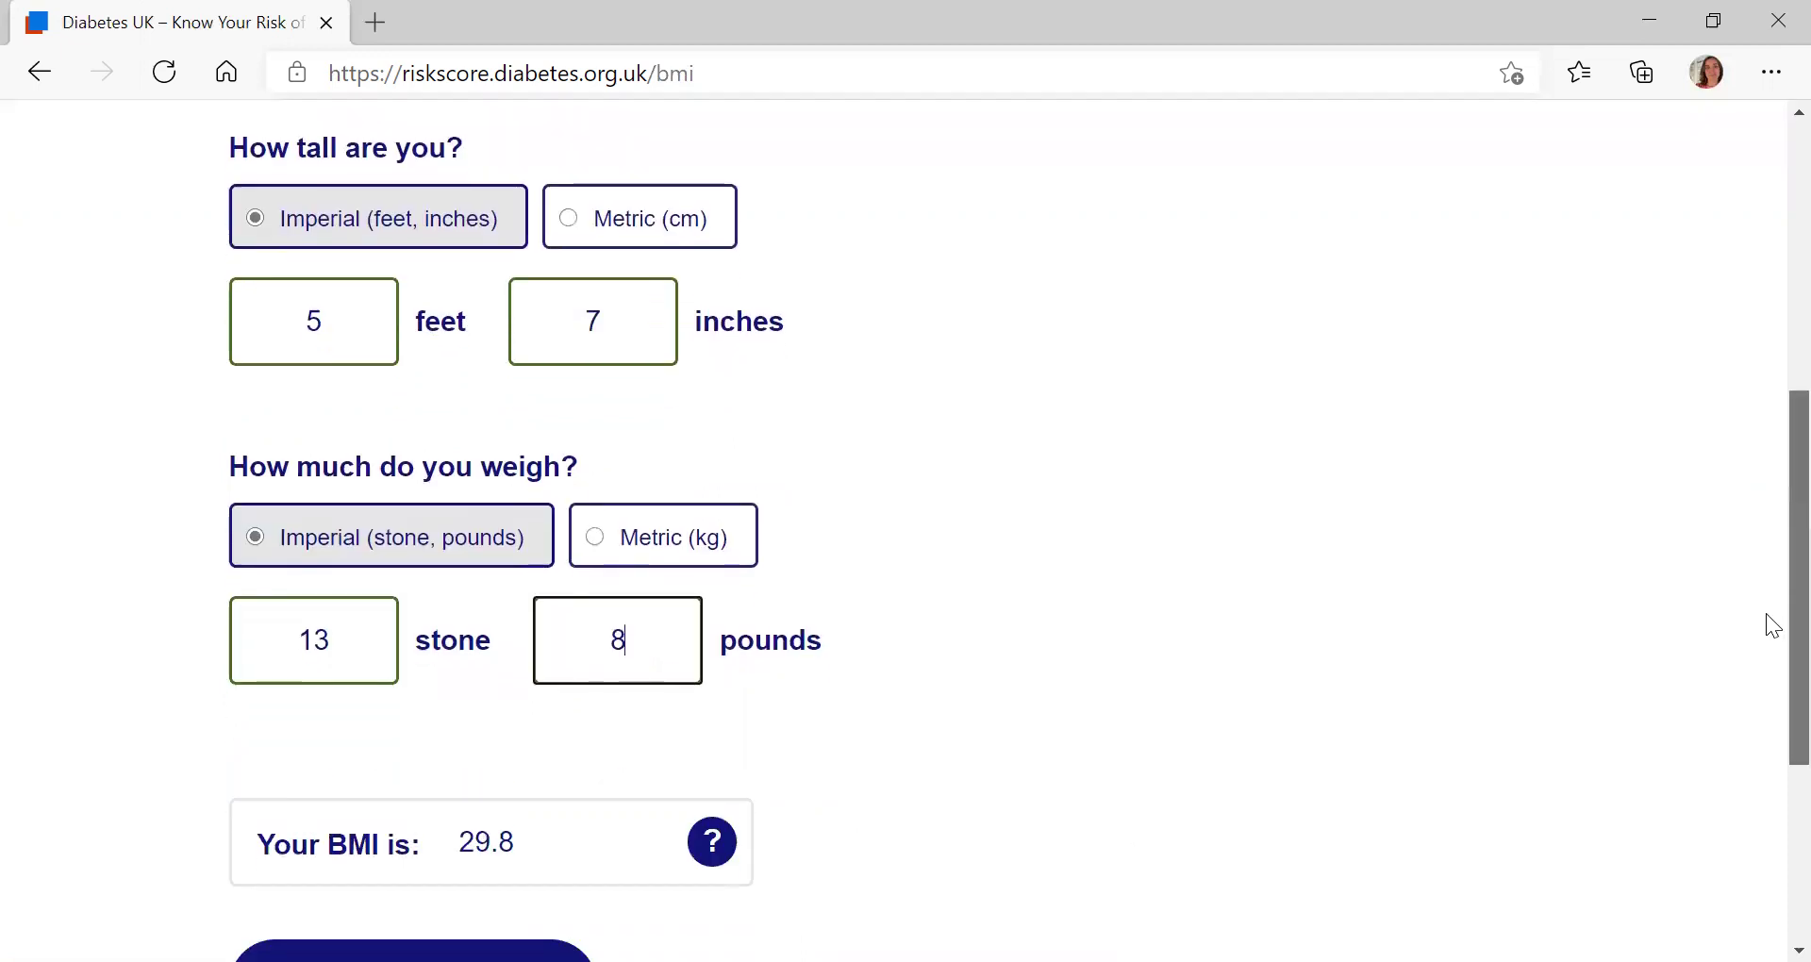
pyautogui.scroll(-2, 1774, 626)
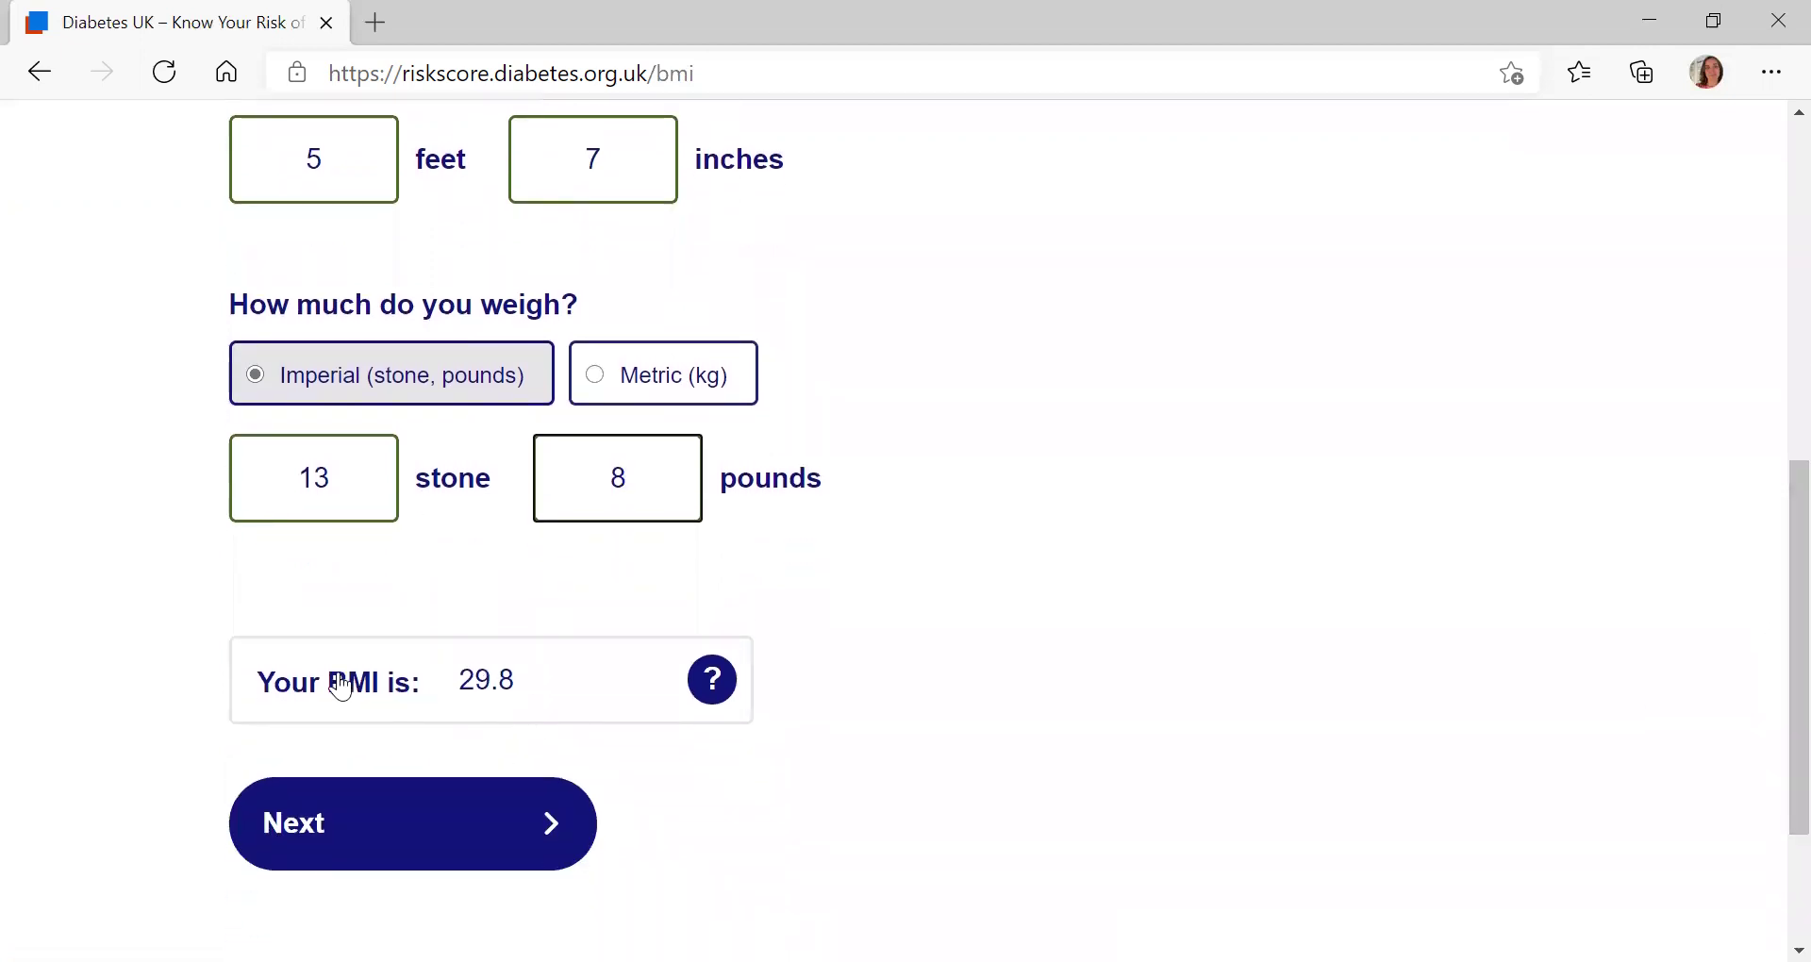
pyautogui.click(472, 846)
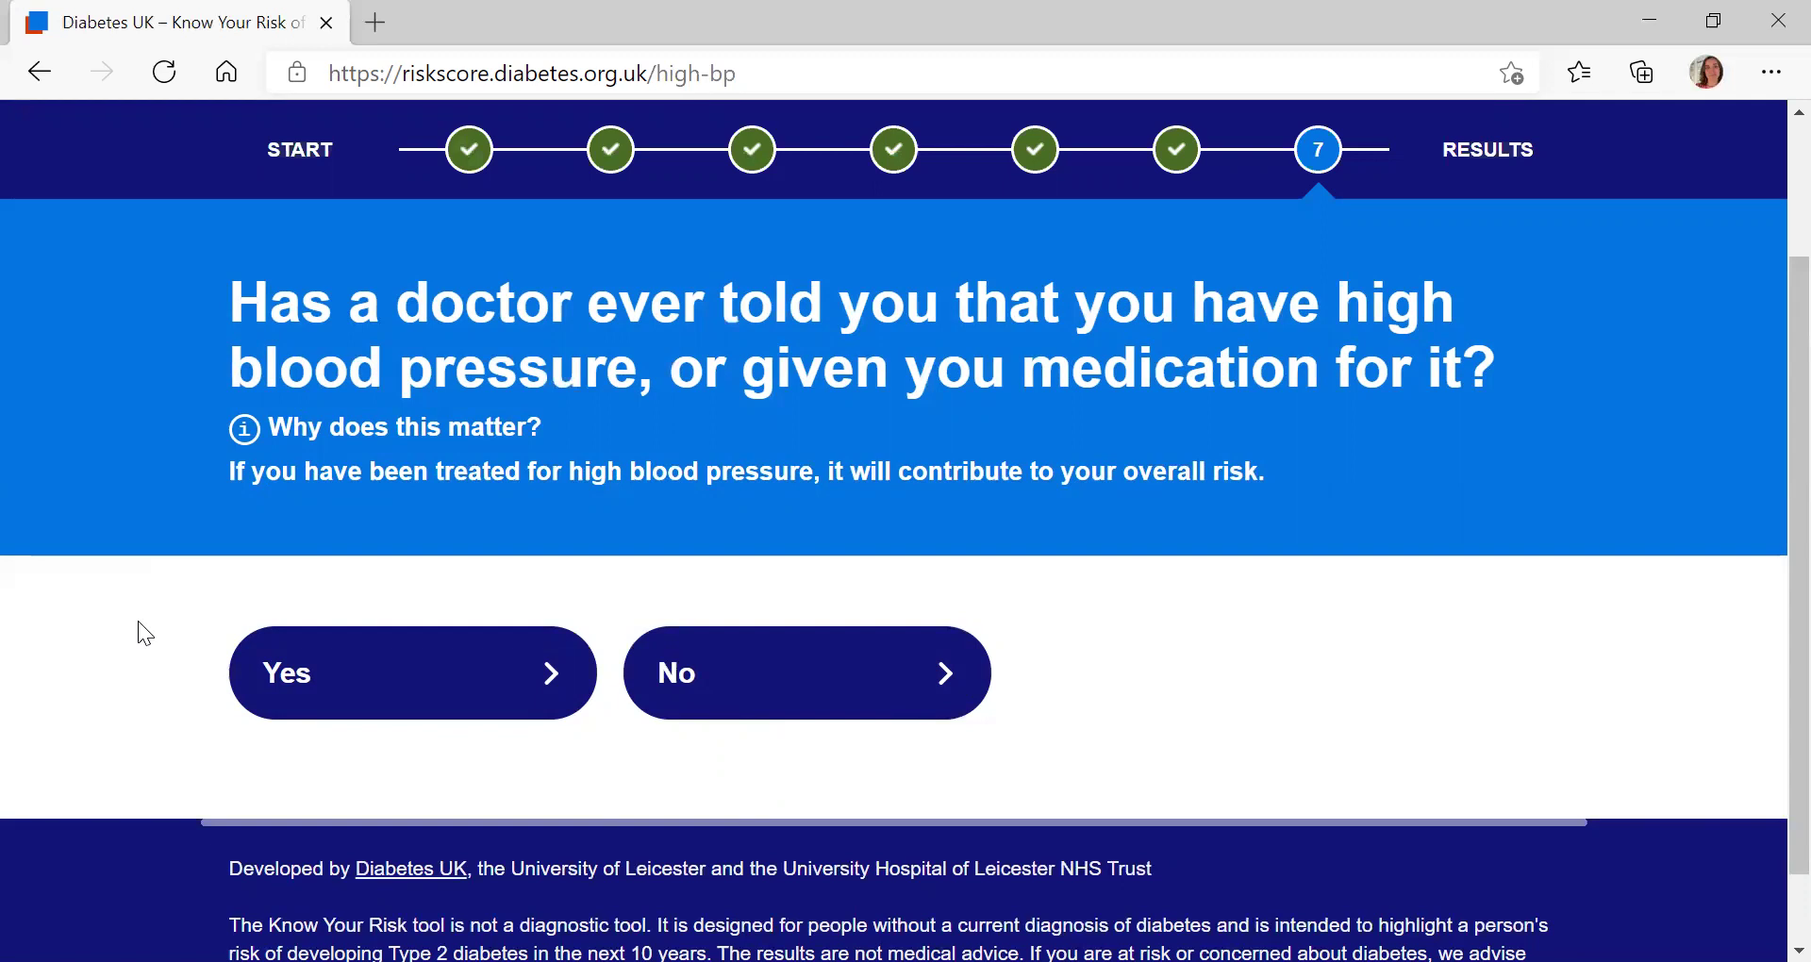
# Answer Yes to having been told you have high blood pressure
pyautogui.click(299, 677)
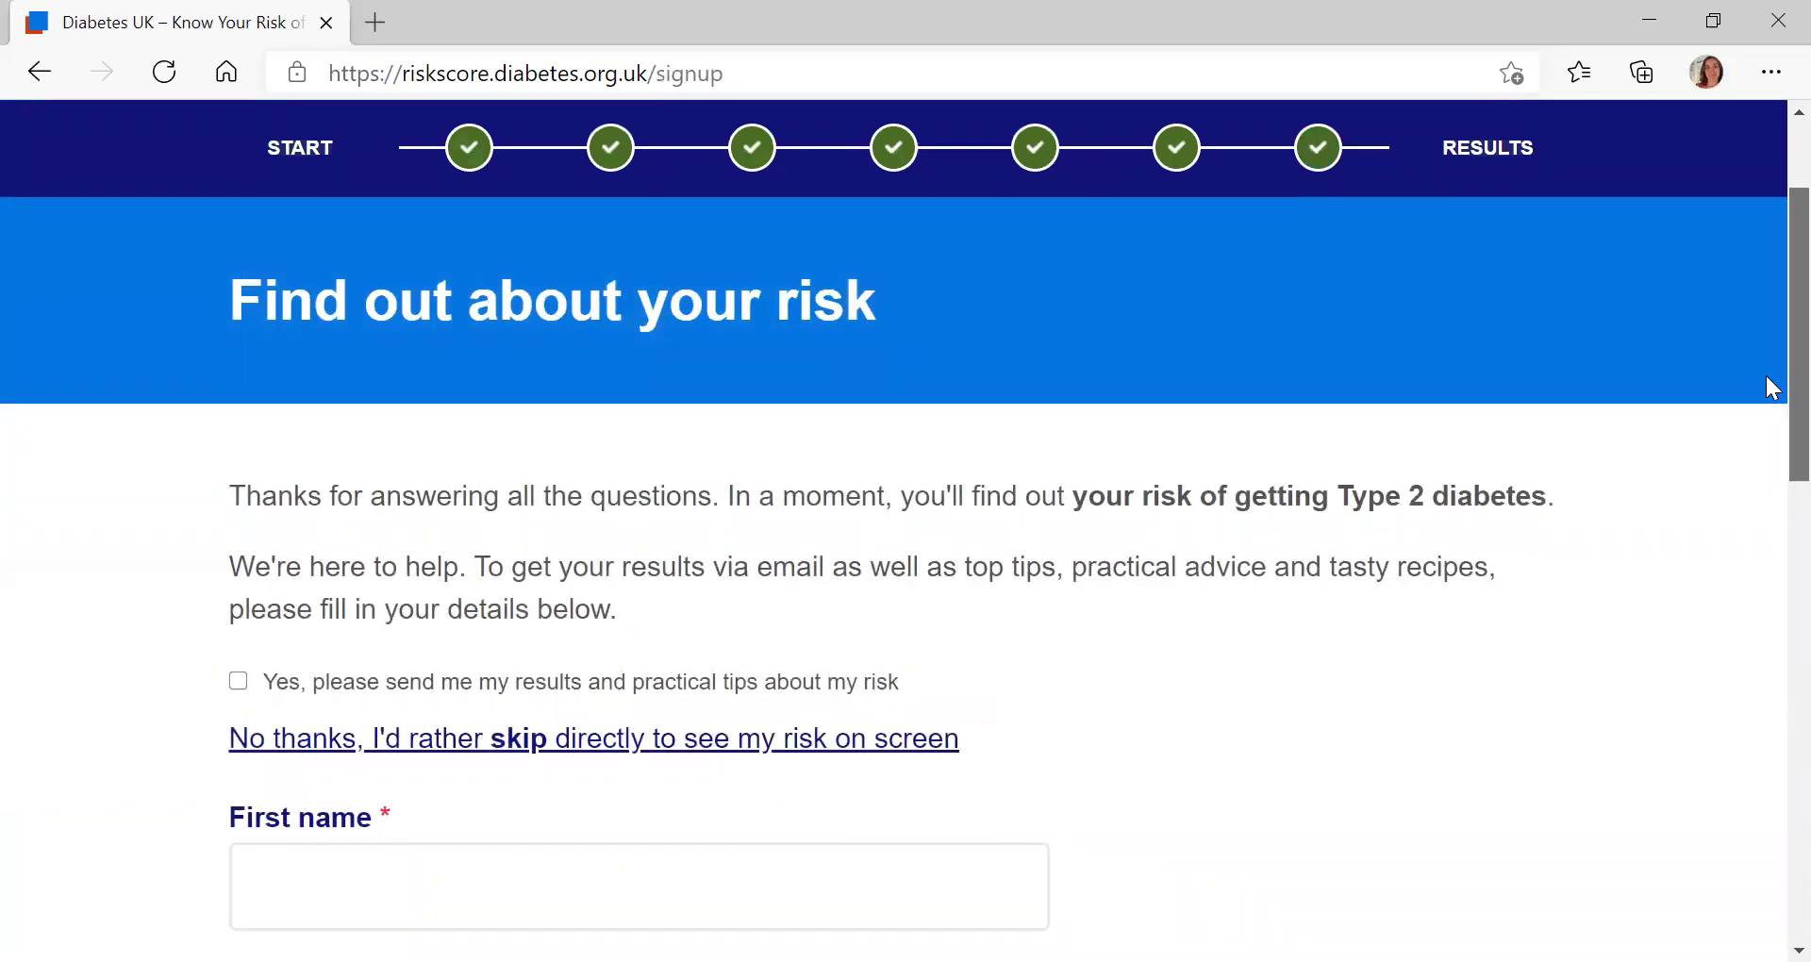
# Choose 'No thanks, I'd rather skip directly to see my risk on screen' on the sign-up page
pyautogui.scroll(-2, 1764, 376)
pyautogui.scroll(-2, 1767, 489)
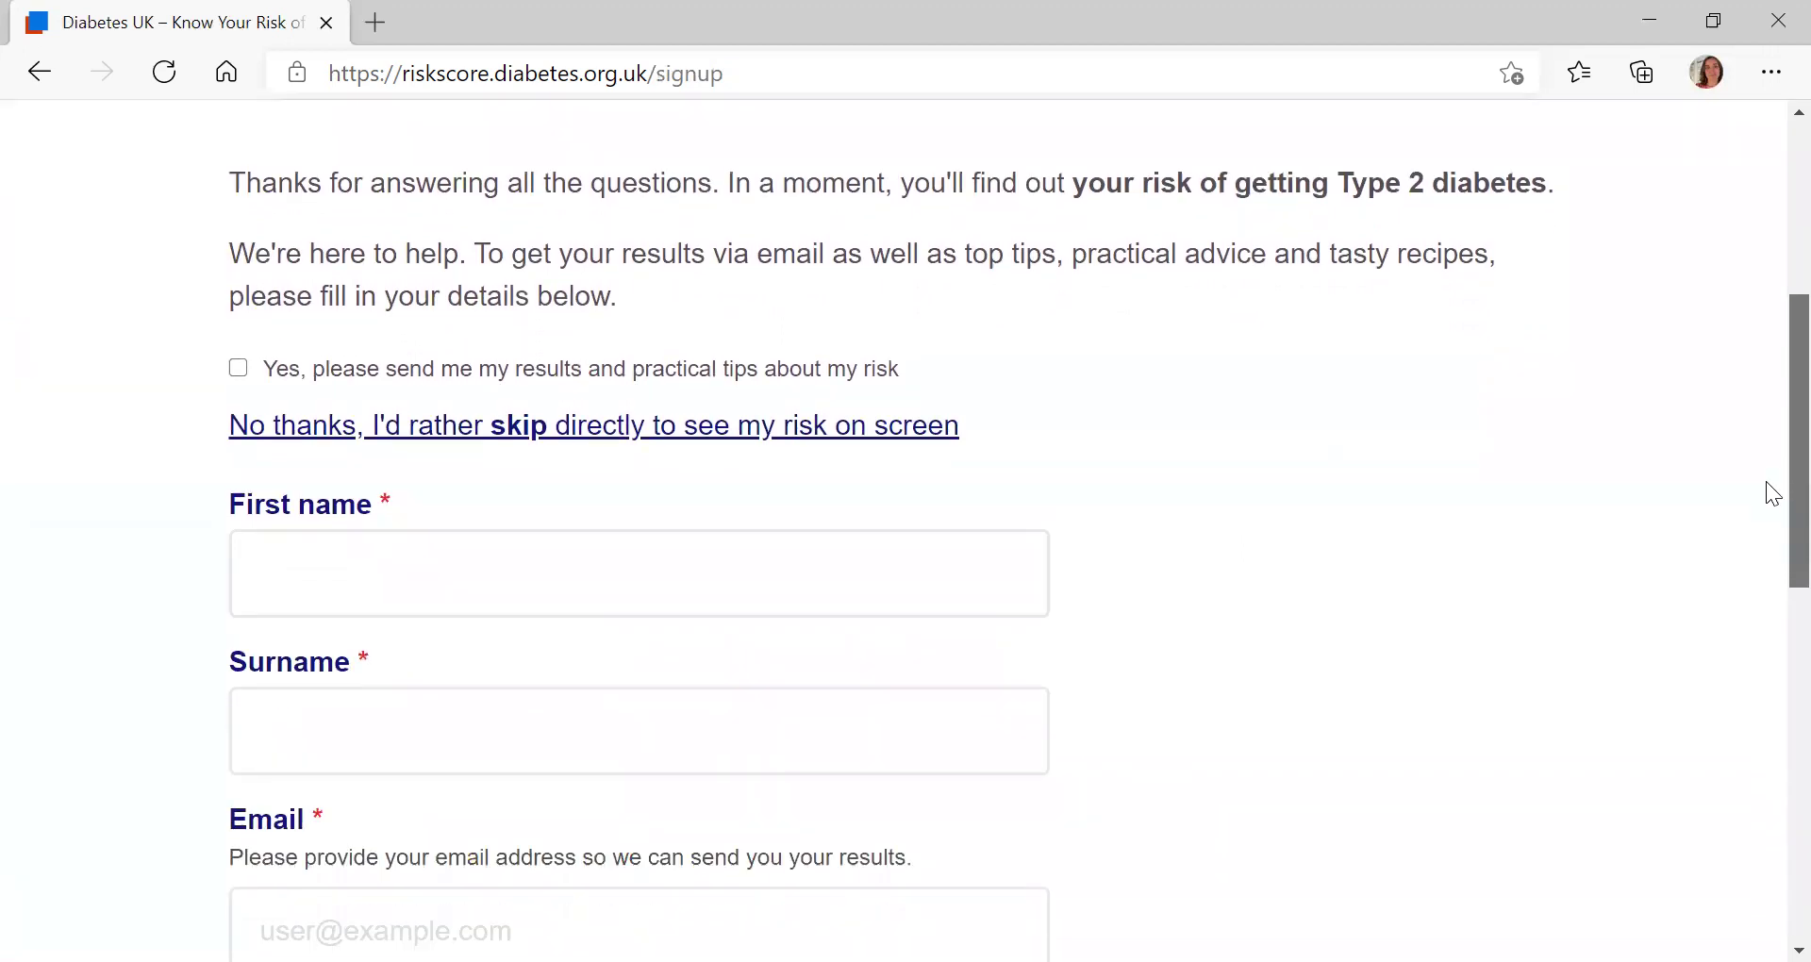
pyautogui.scroll(-1, 1766, 505)
pyautogui.scroll(-2, 1770, 509)
pyautogui.scroll(2, 1768, 519)
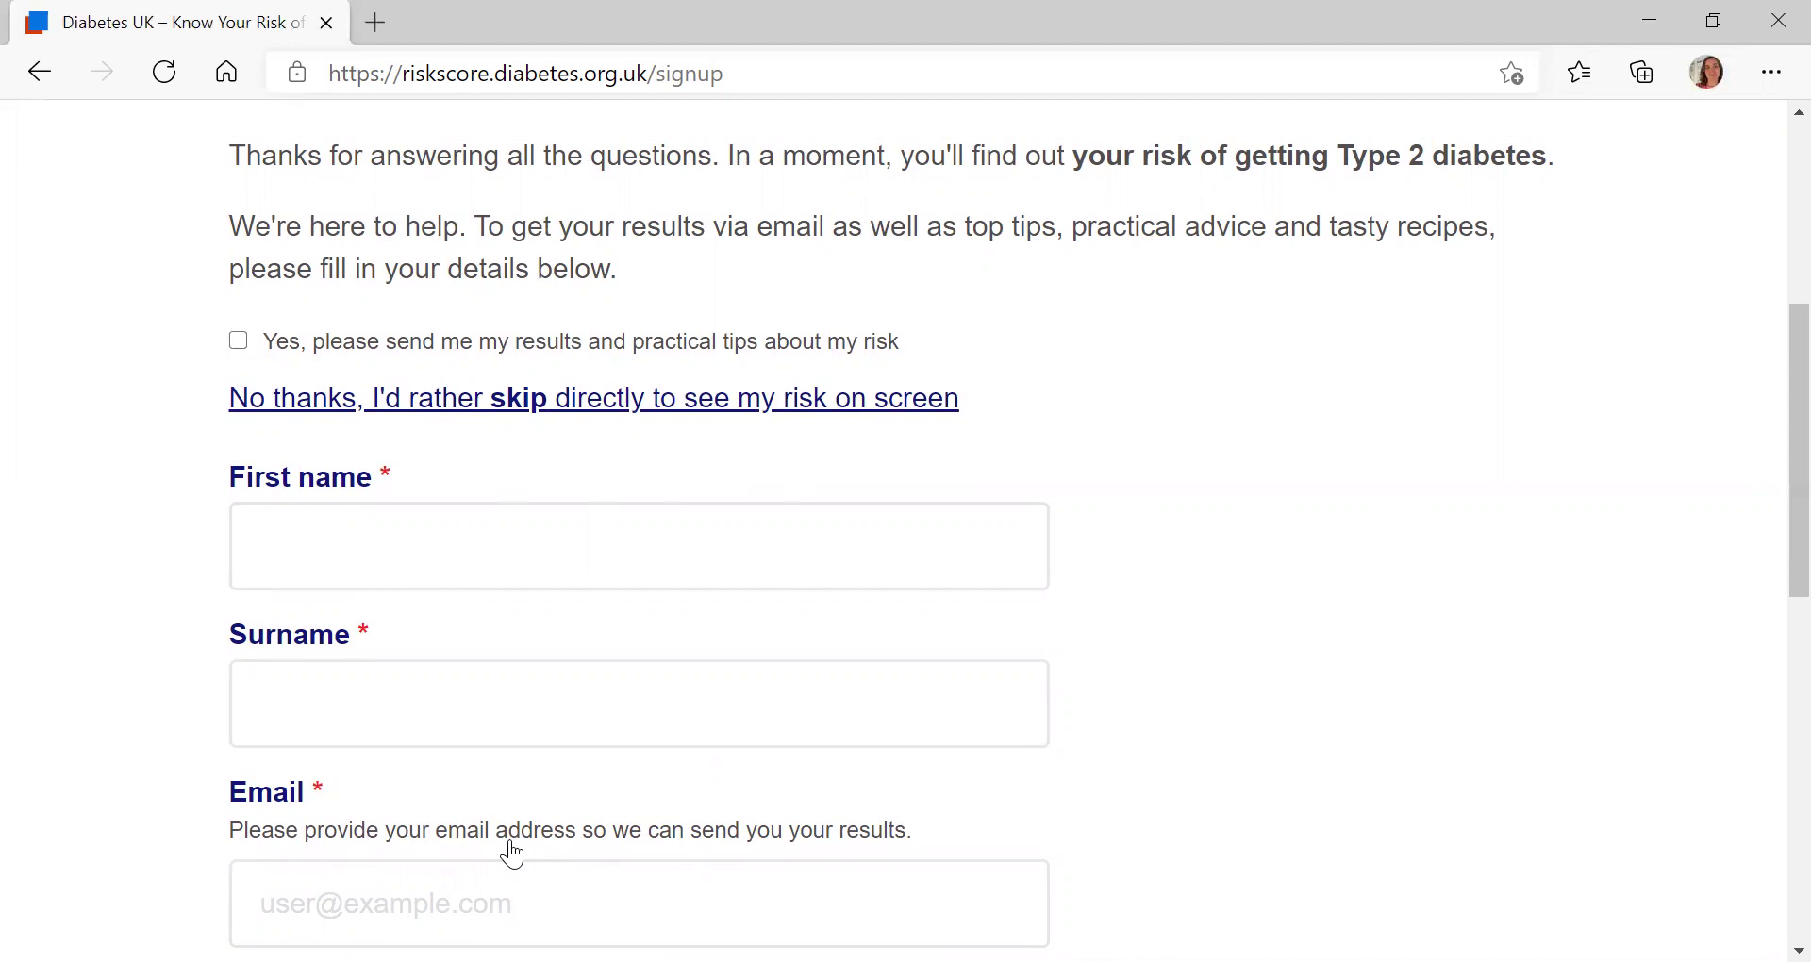
pyautogui.scroll(1, 1769, 481)
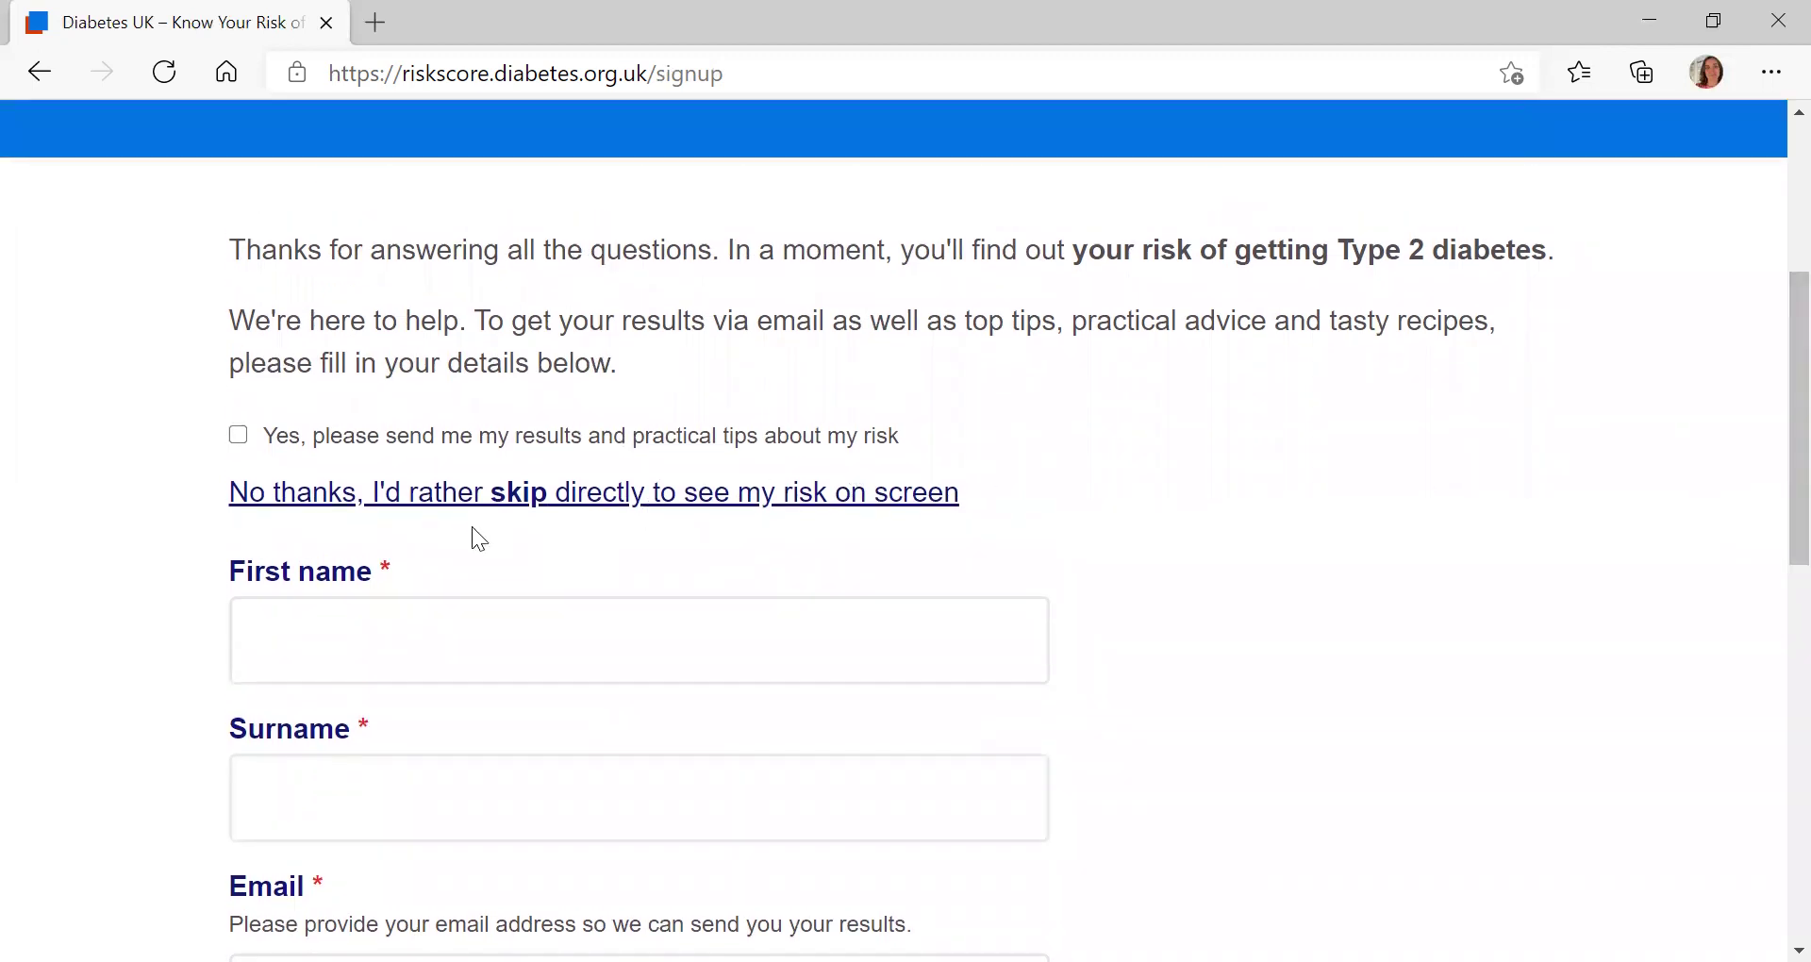
pyautogui.click(516, 500)
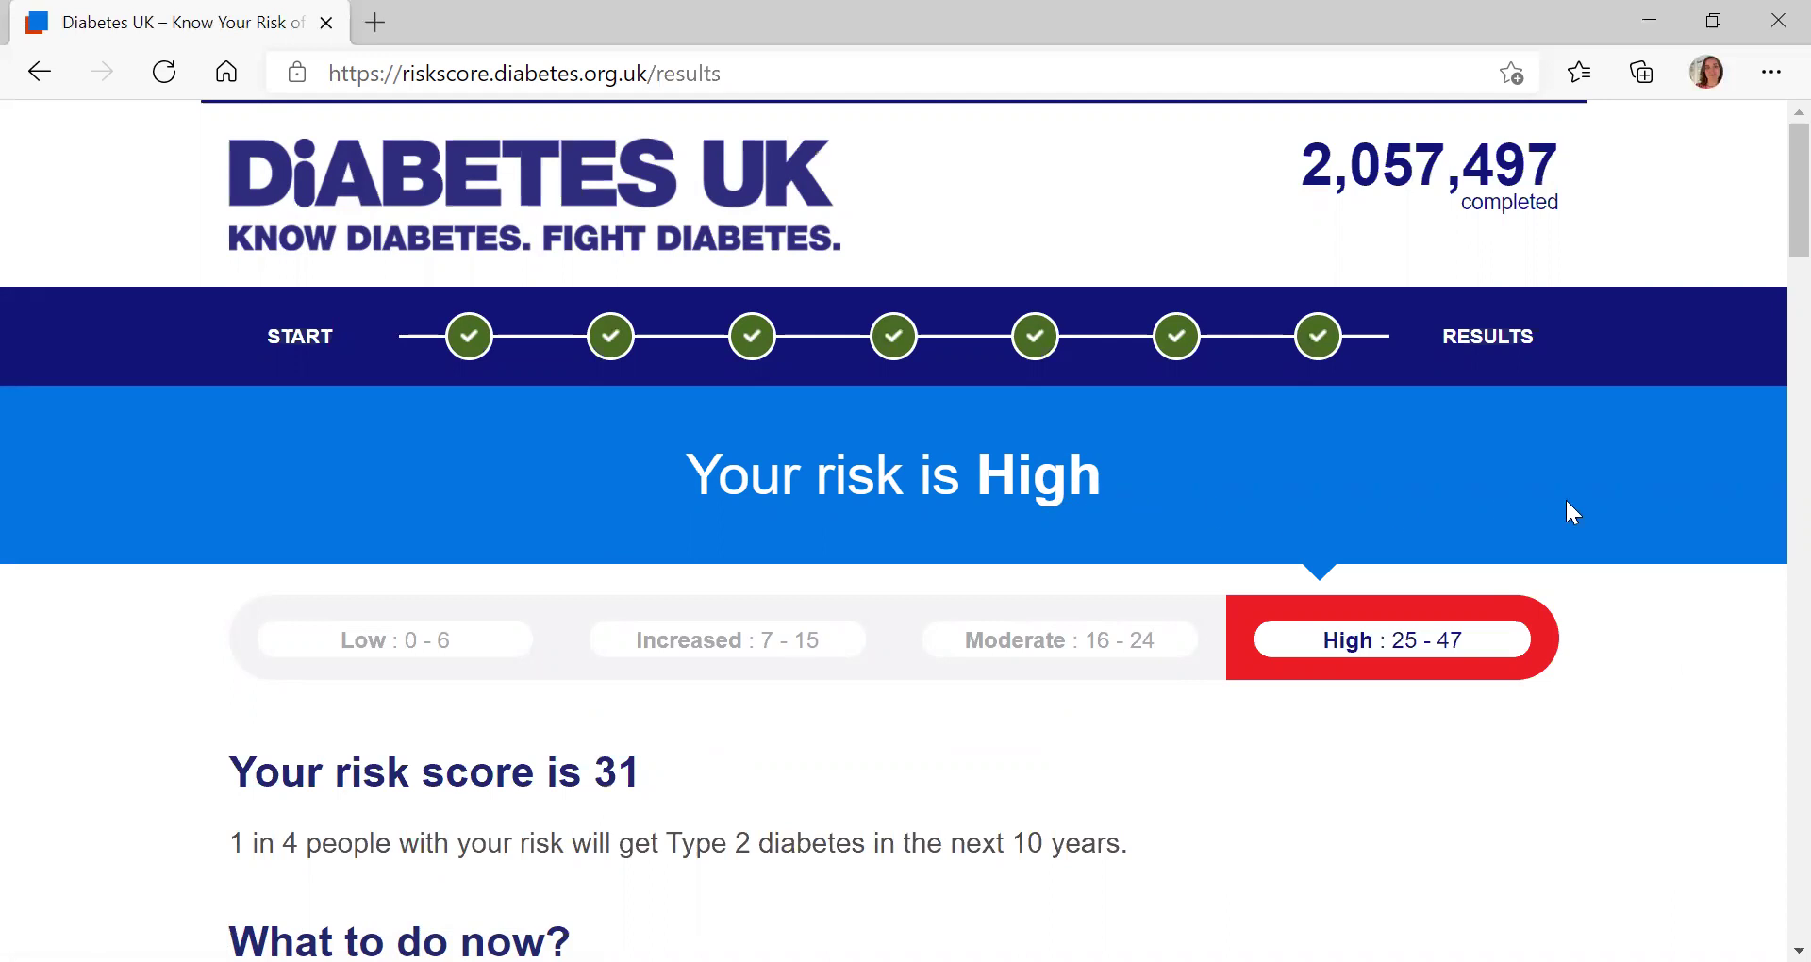
# Scroll through the High risk band, score 31 and the 'What to do now?' advice
pyautogui.scroll(-1, 1766, 200)
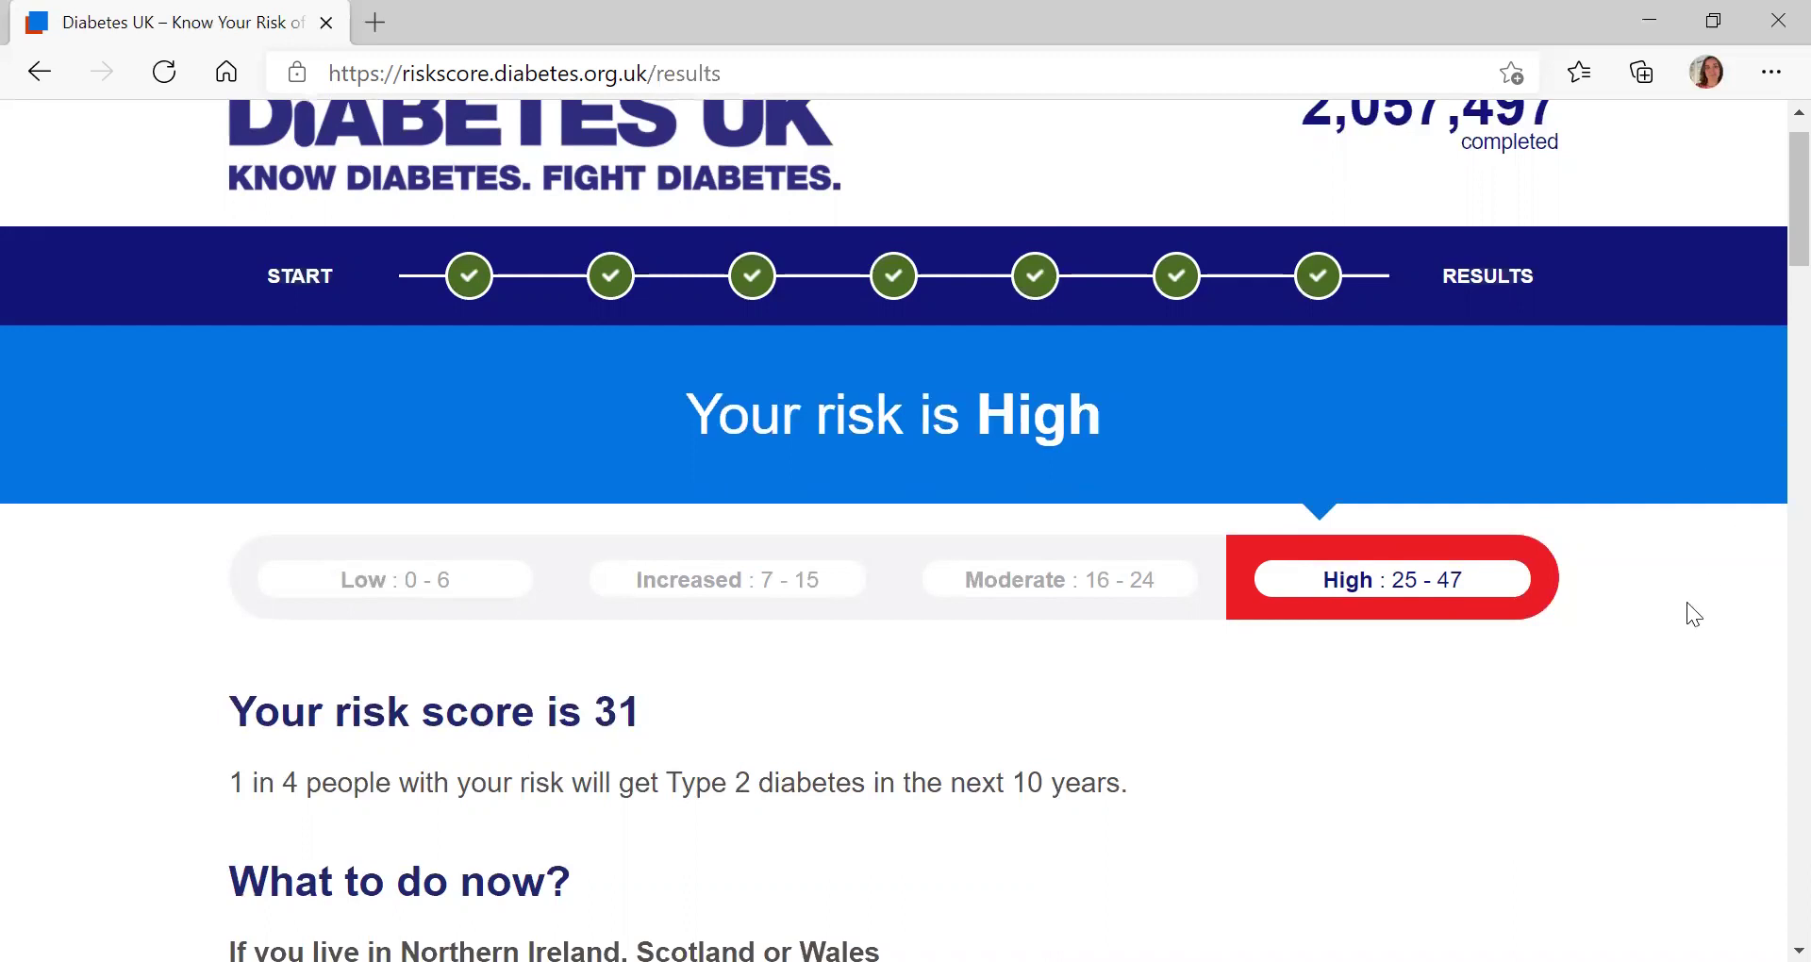
pyautogui.moveTo(1766, 242); pyautogui.dragTo(1772, 285)
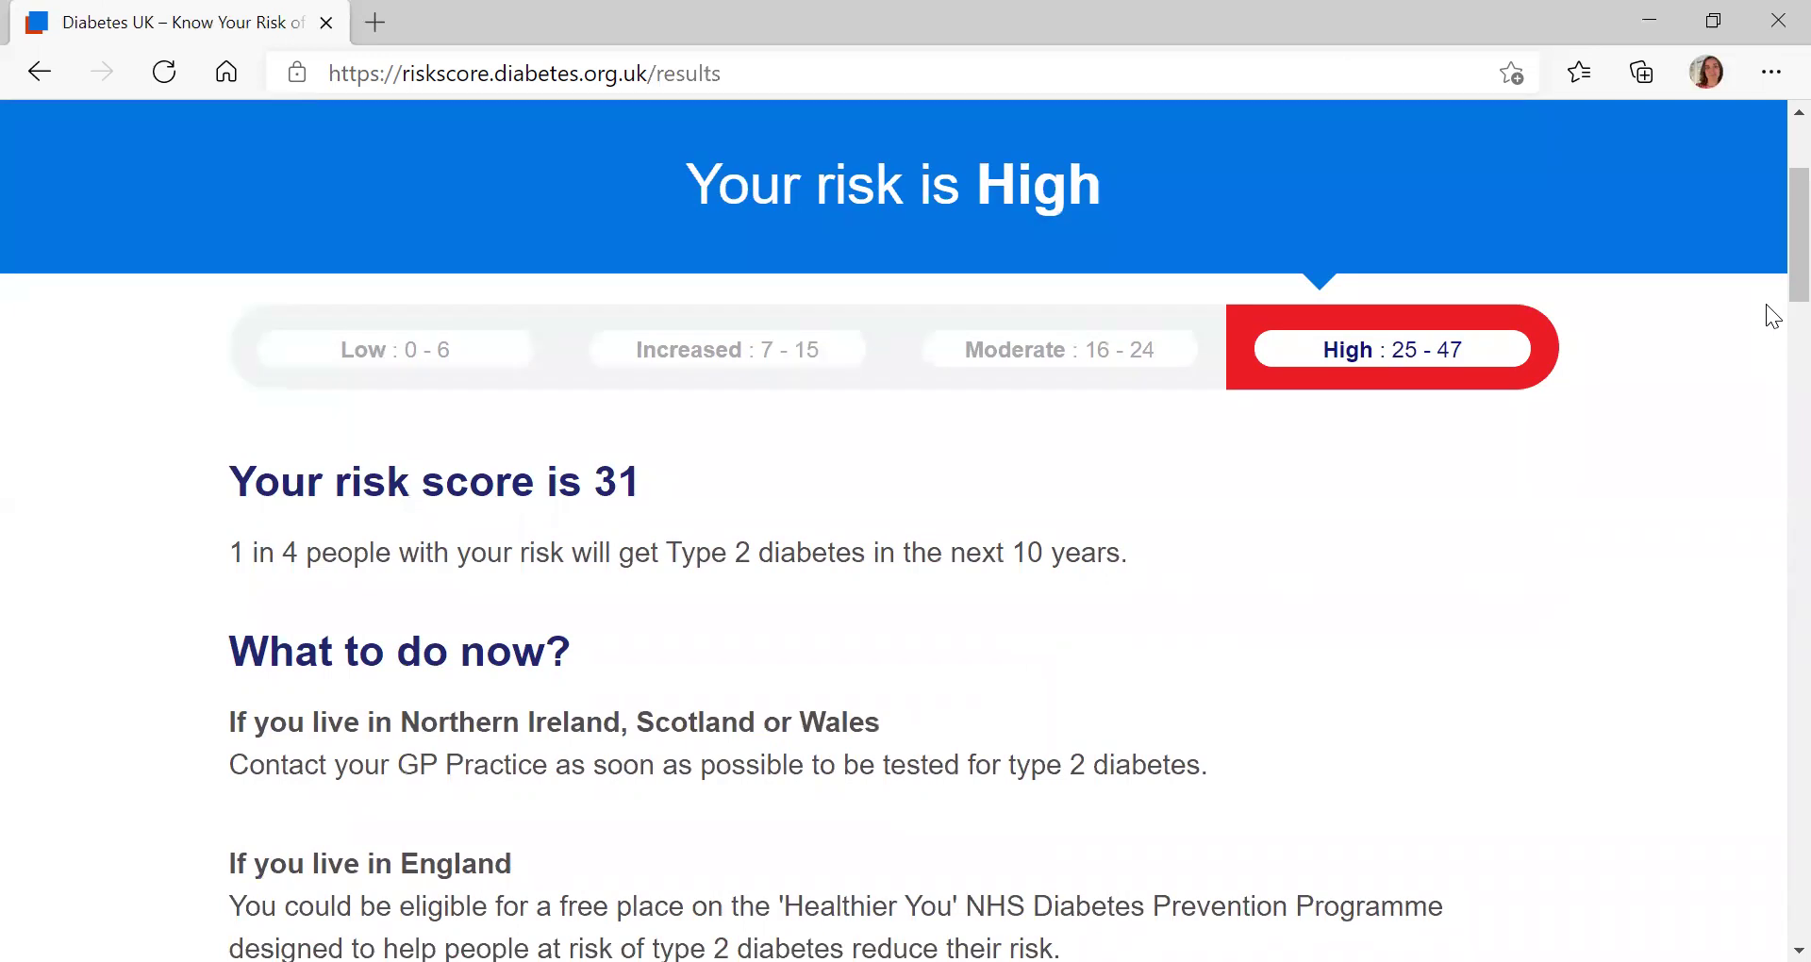
pyautogui.scroll(-1, 1773, 302)
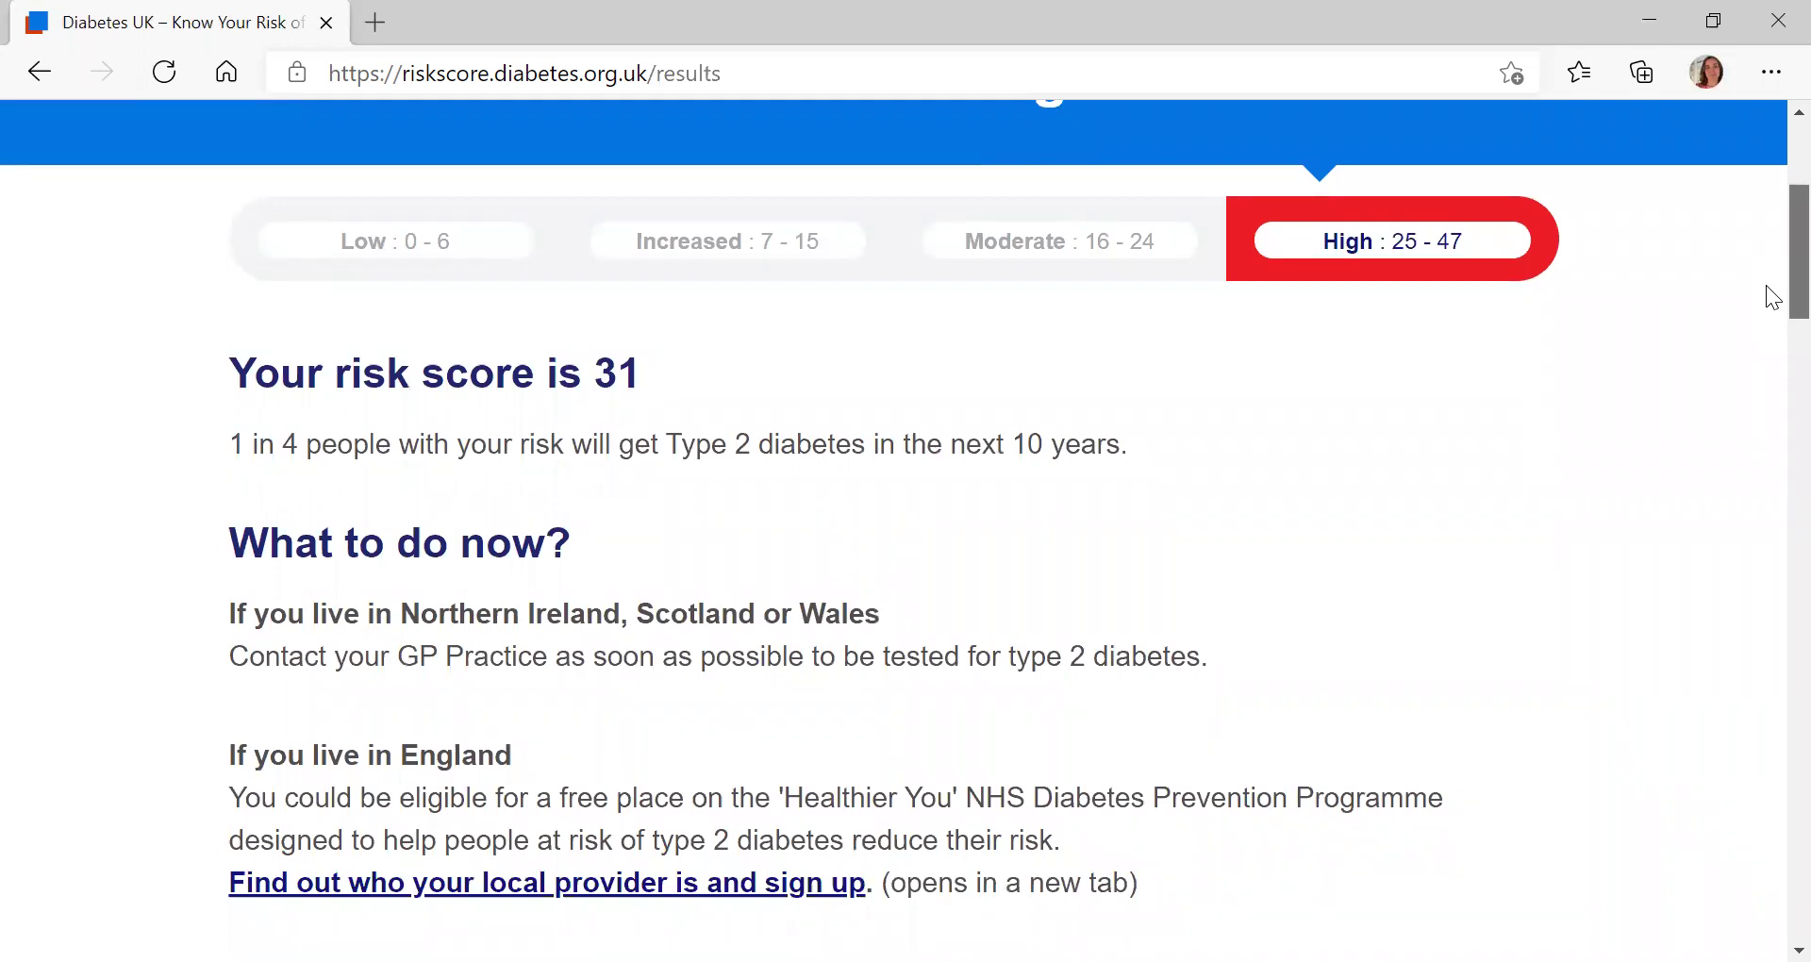
pyautogui.scroll(-2, 1766, 285)
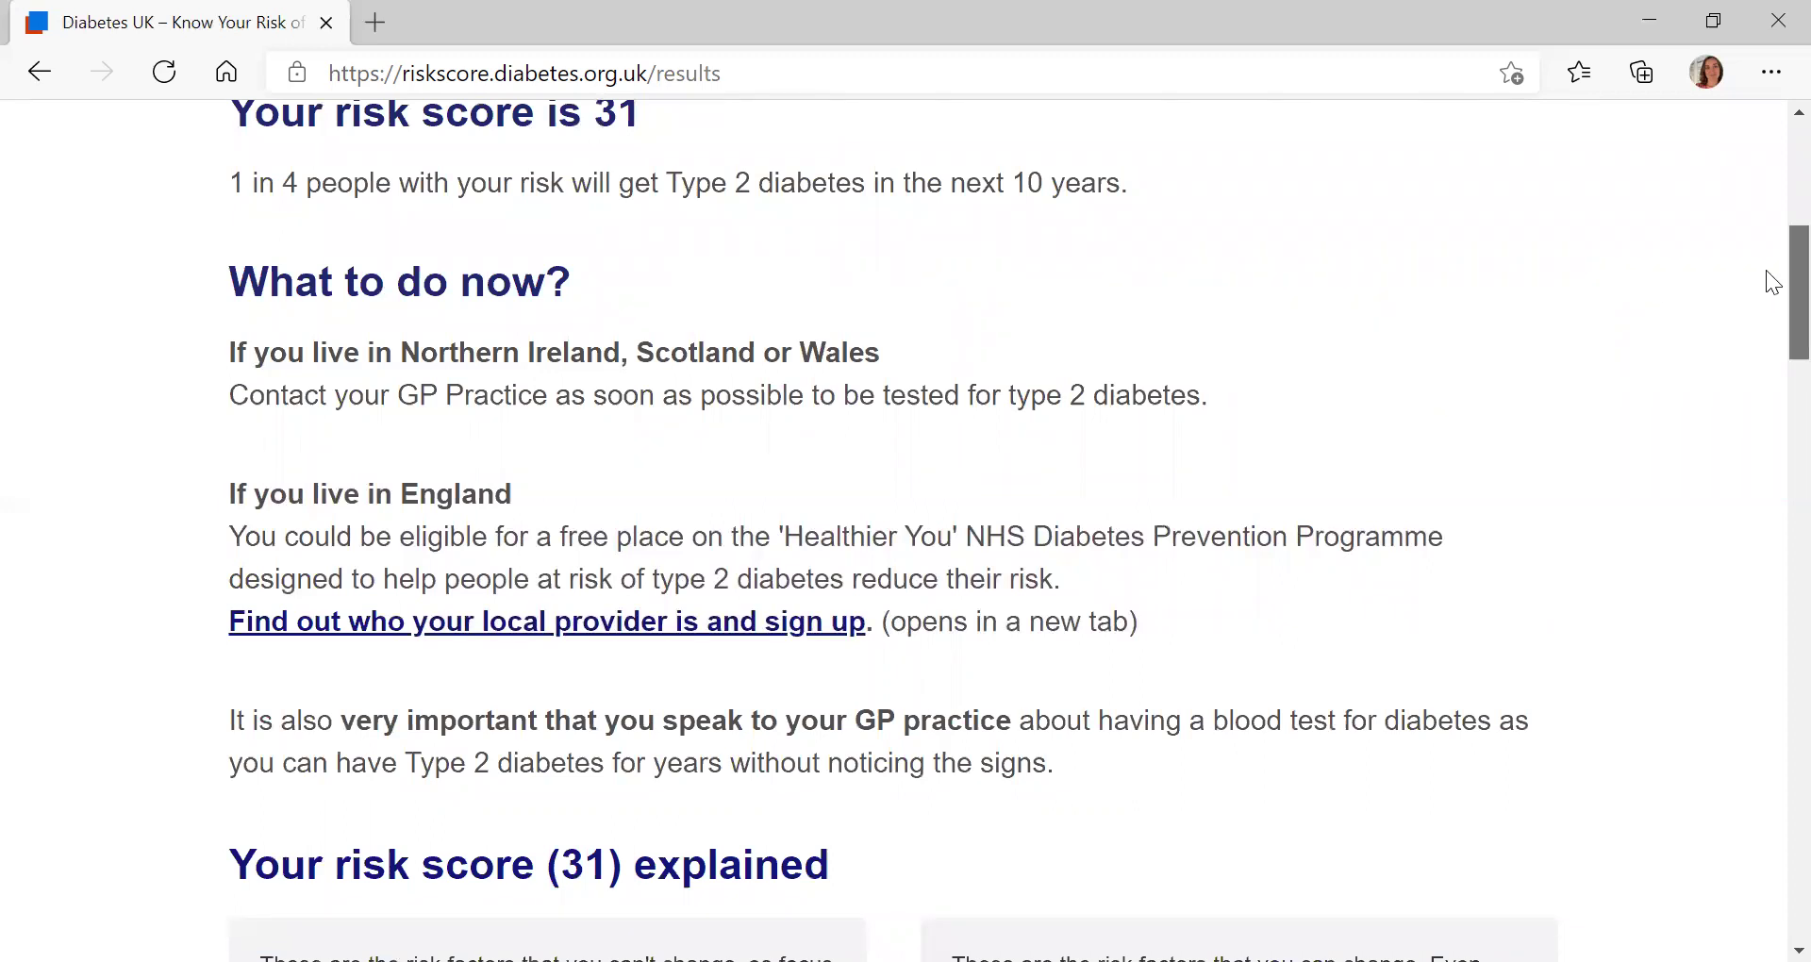
# Scroll through the 'Your risk score (31) explained' tables for age, gender, ethnicity, relatives, waist, BMI and blood pressure
pyautogui.scroll(-2, 1772, 318)
pyautogui.scroll(-4, 1766, 331)
pyautogui.scroll(-3, 1766, 374)
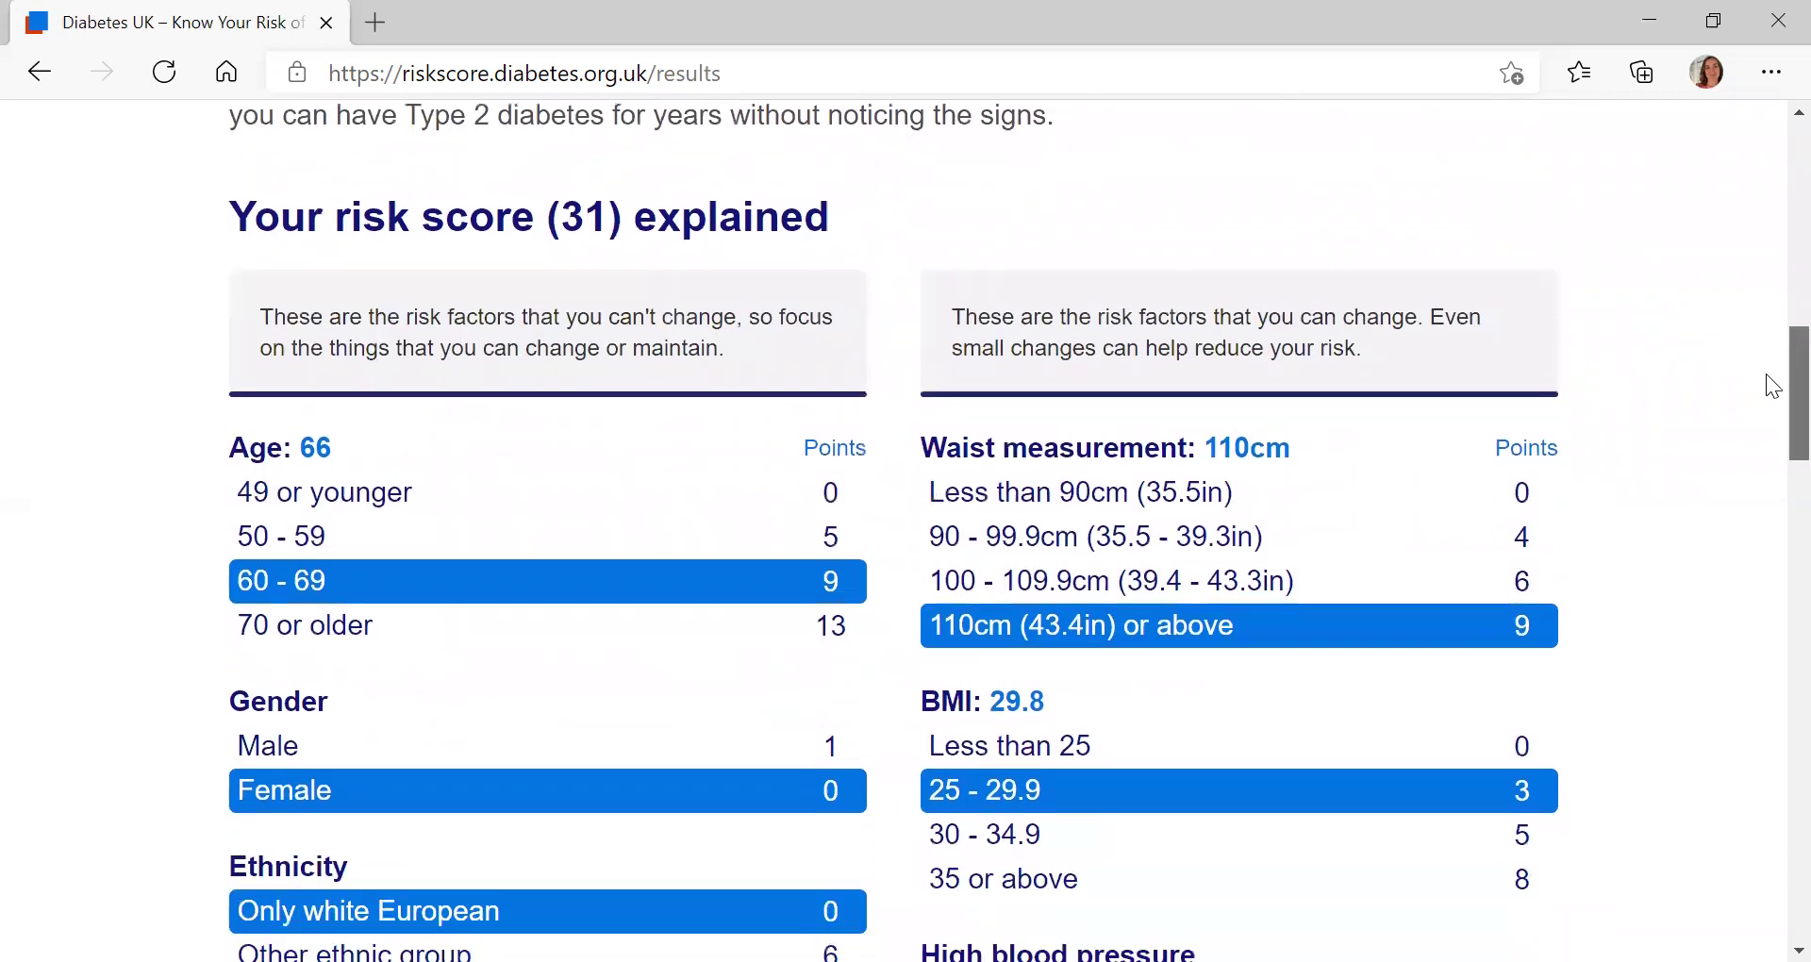
pyautogui.scroll(1, 1766, 396)
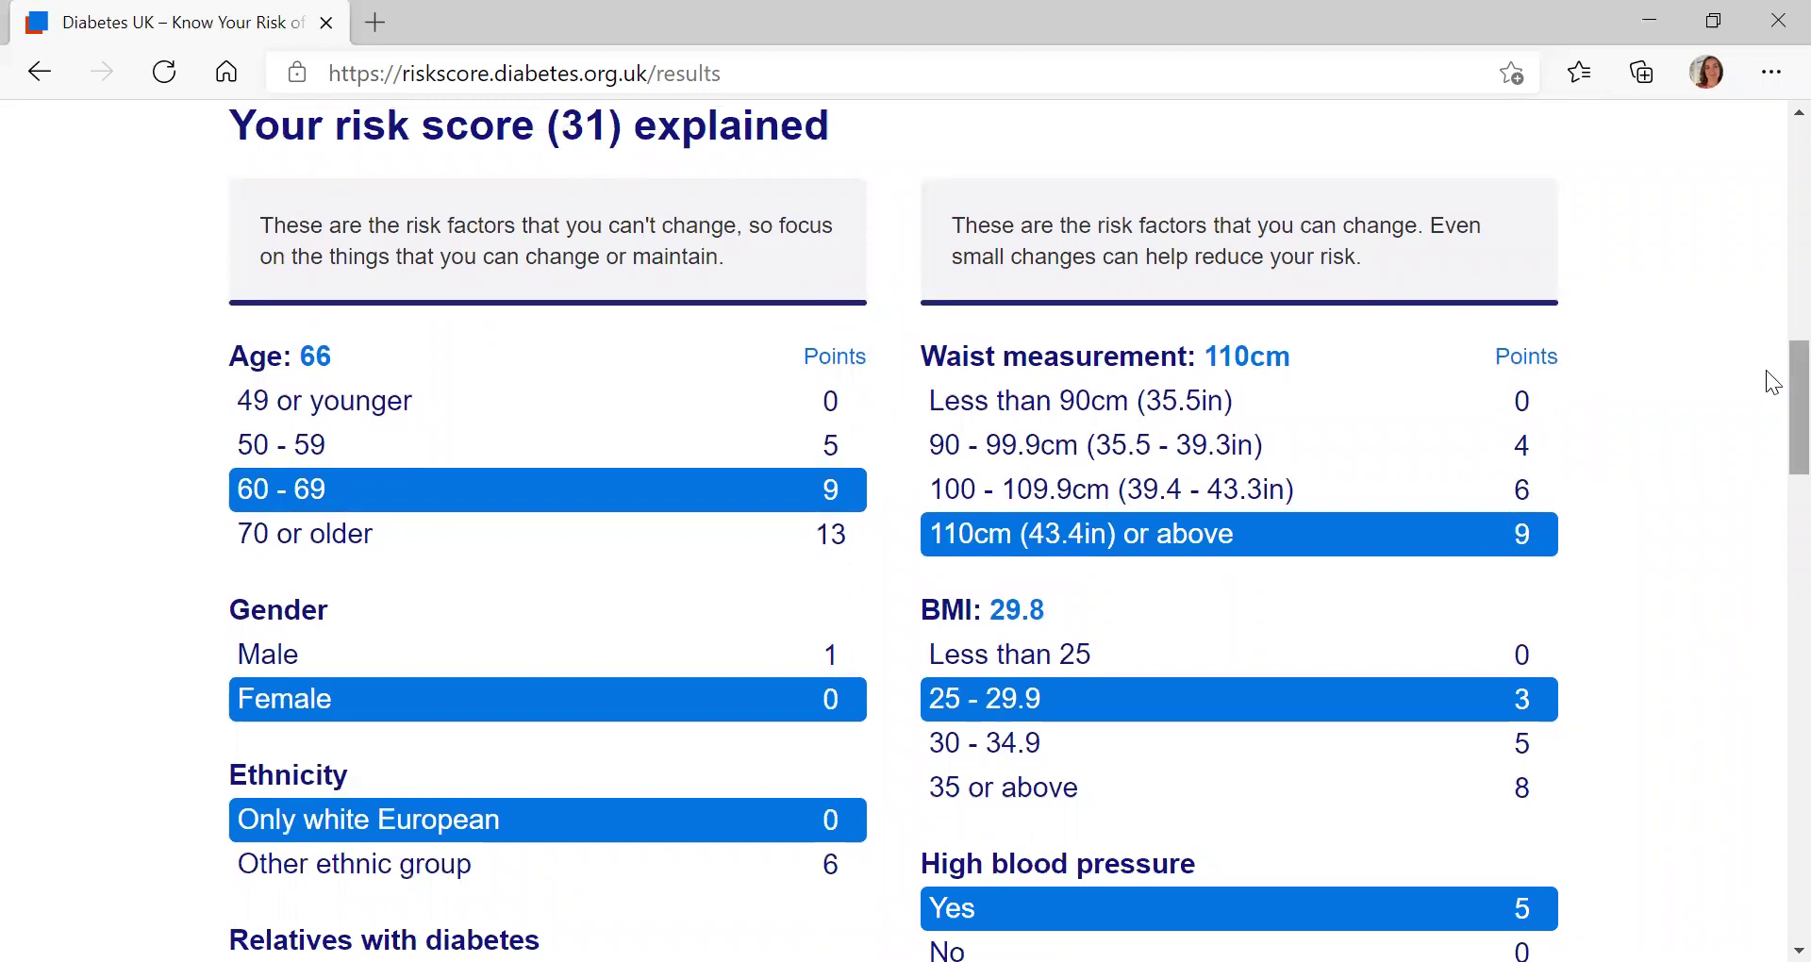
pyautogui.scroll(-3, 1766, 377)
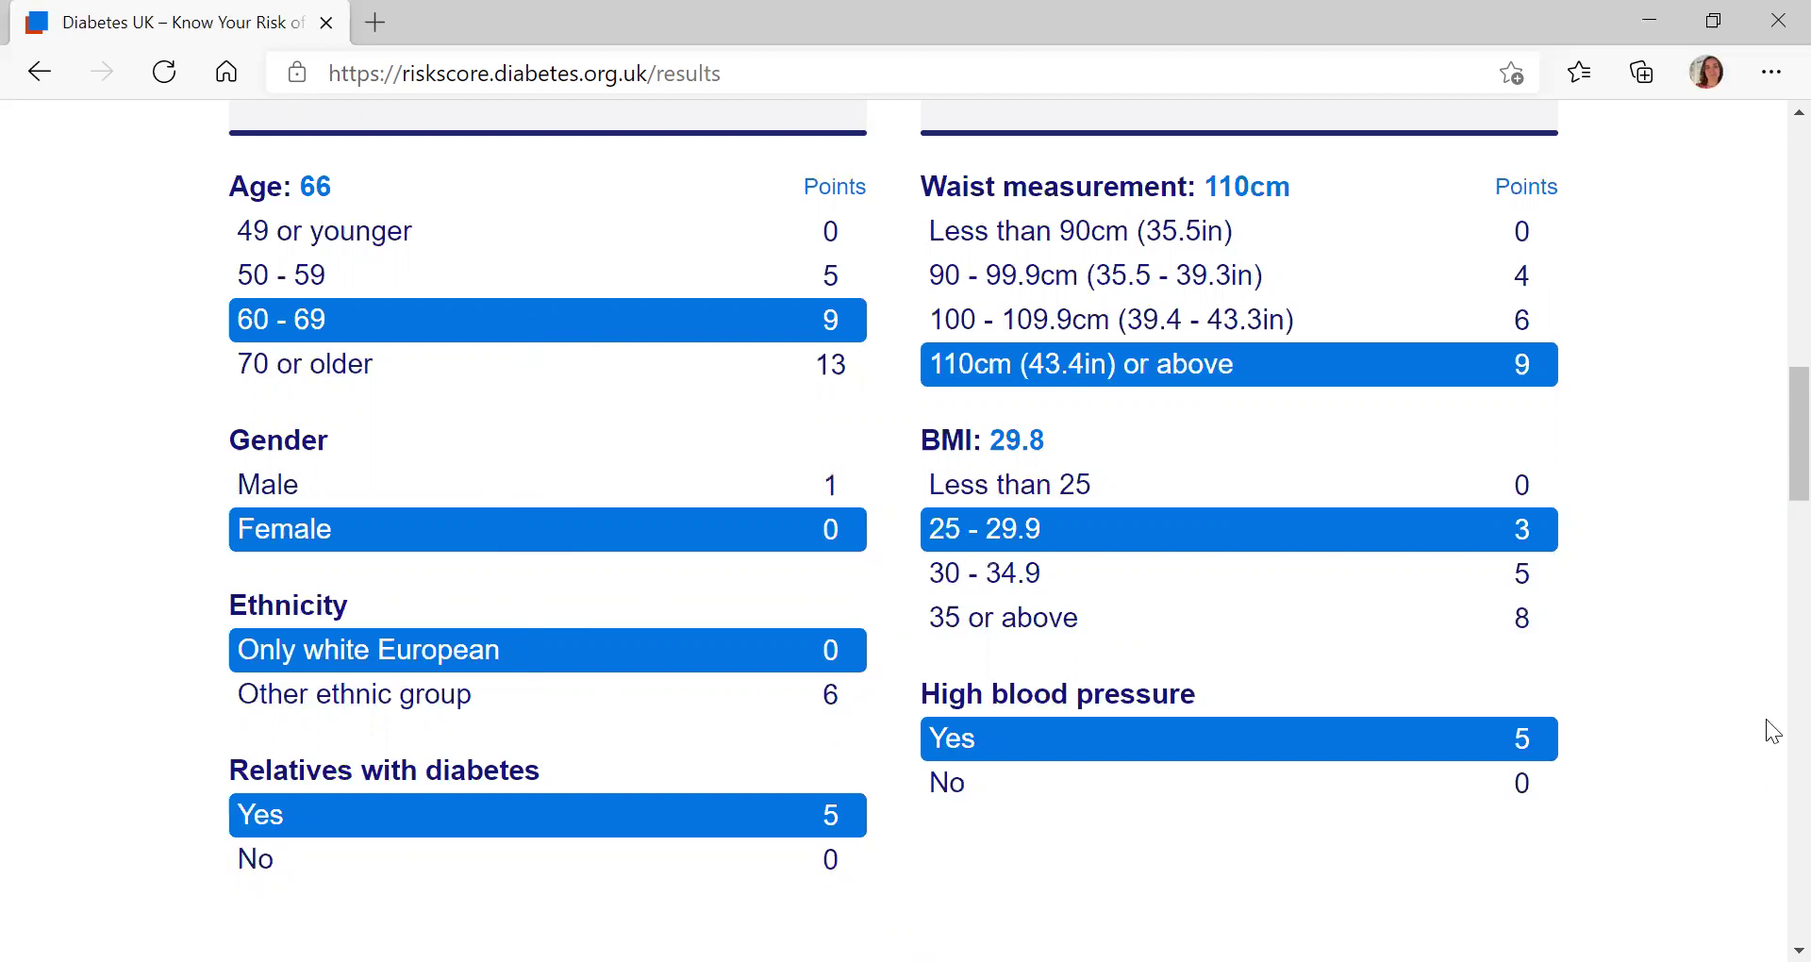
pyautogui.scroll(1, 1773, 477)
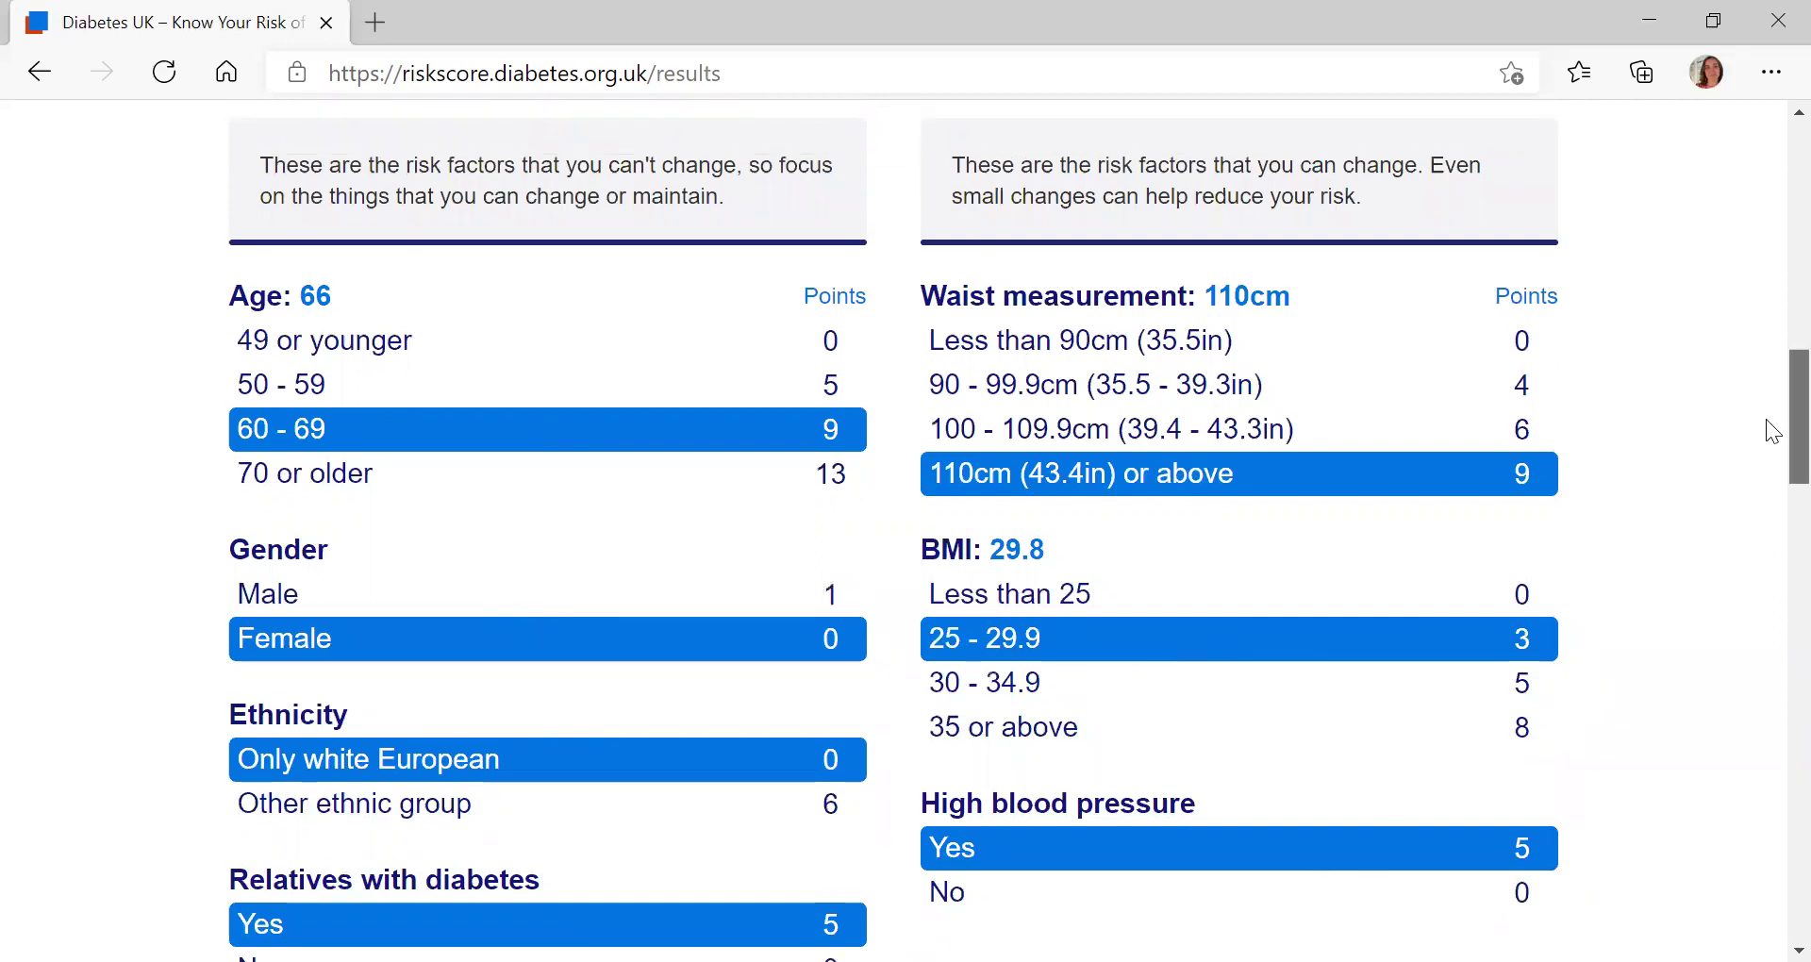
pyautogui.scroll(-1, 1766, 423)
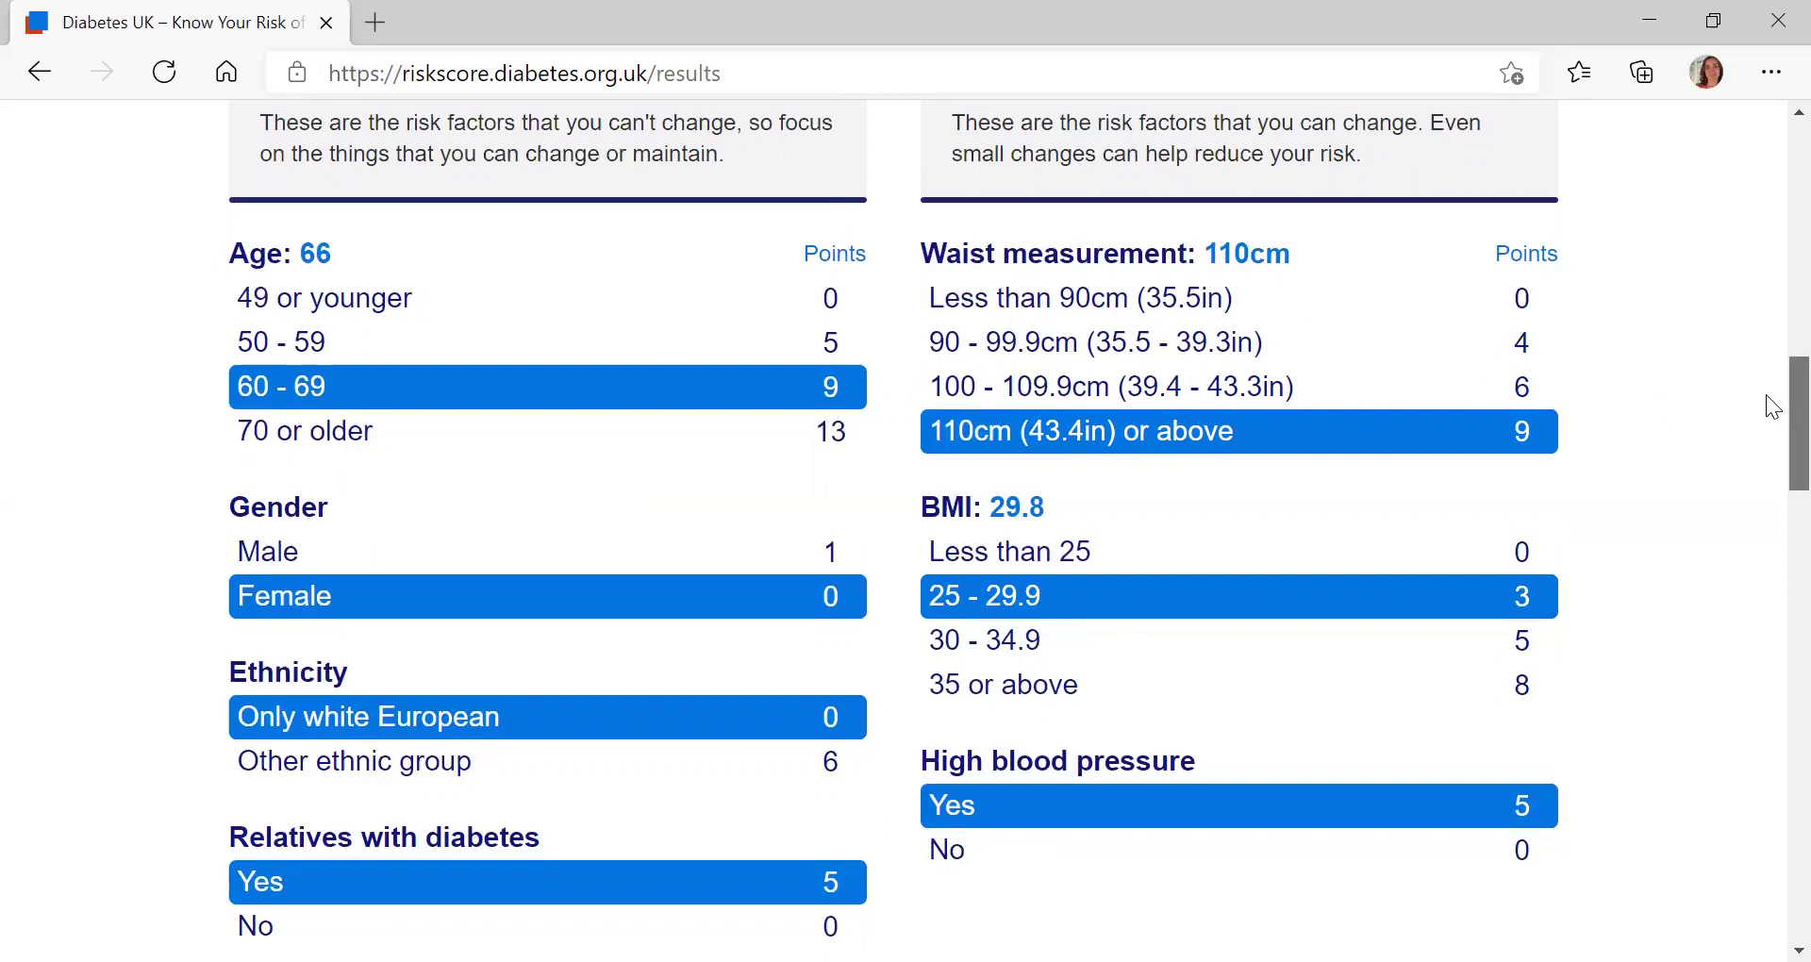
pyautogui.scroll(-1, 1768, 406)
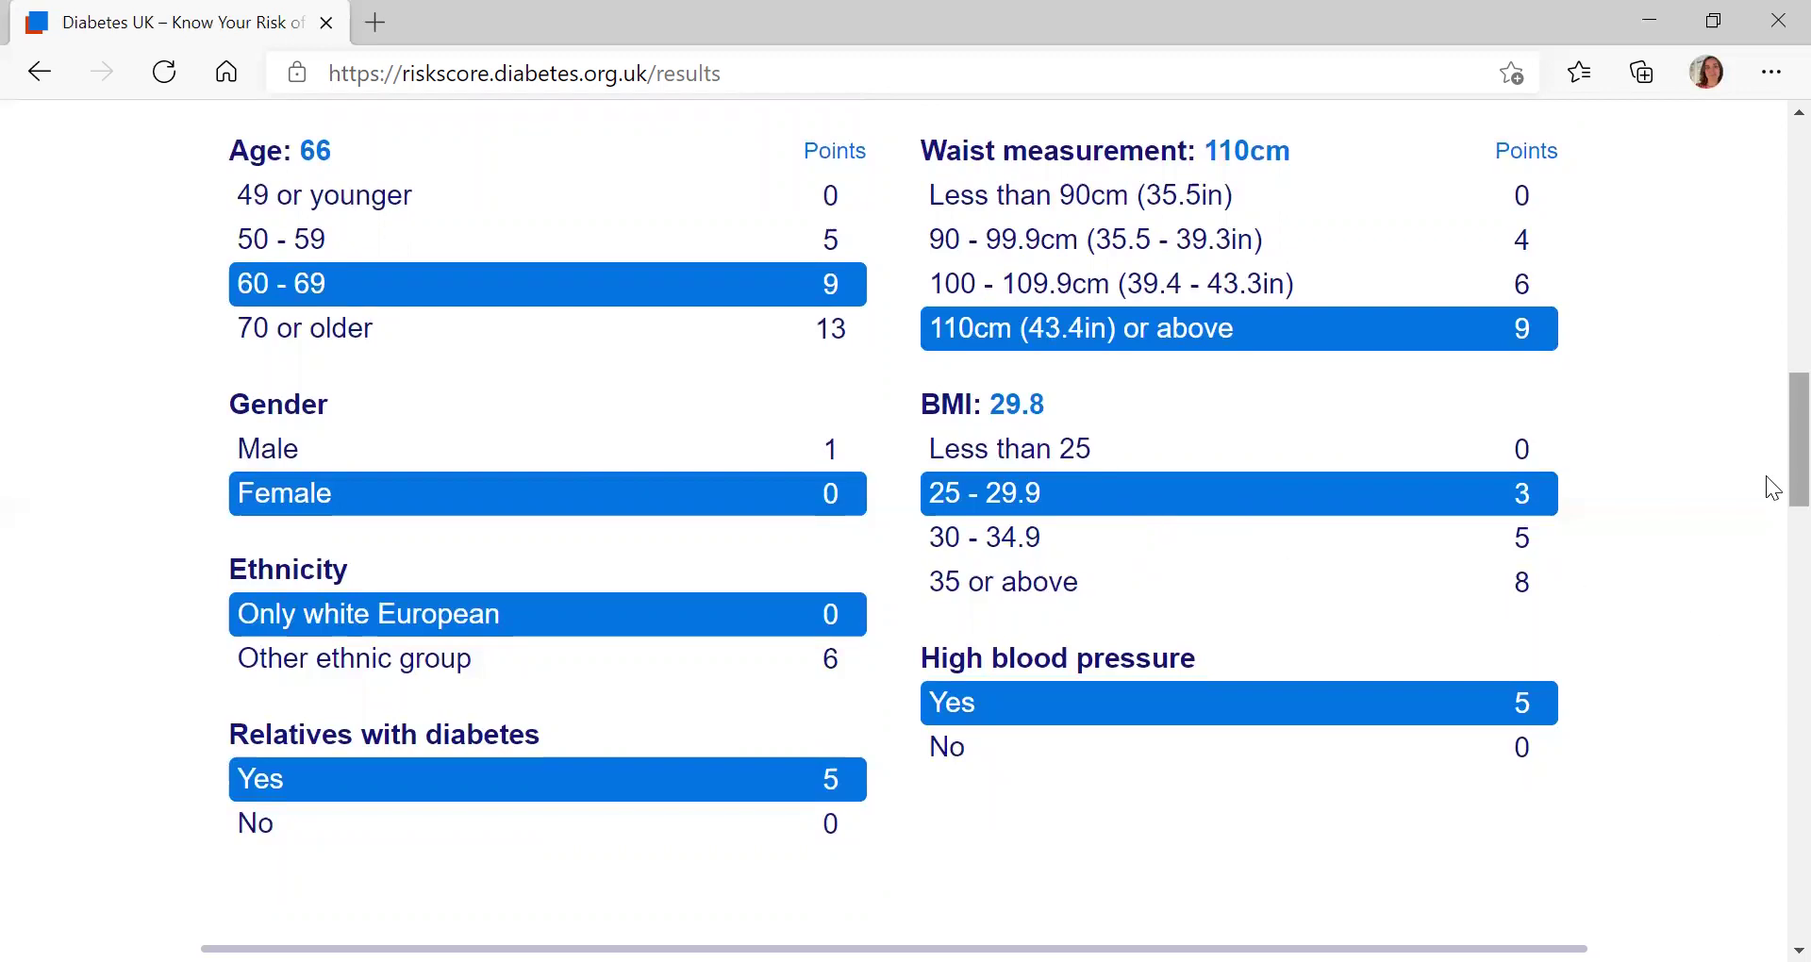
pyautogui.scroll(-1, 1772, 488)
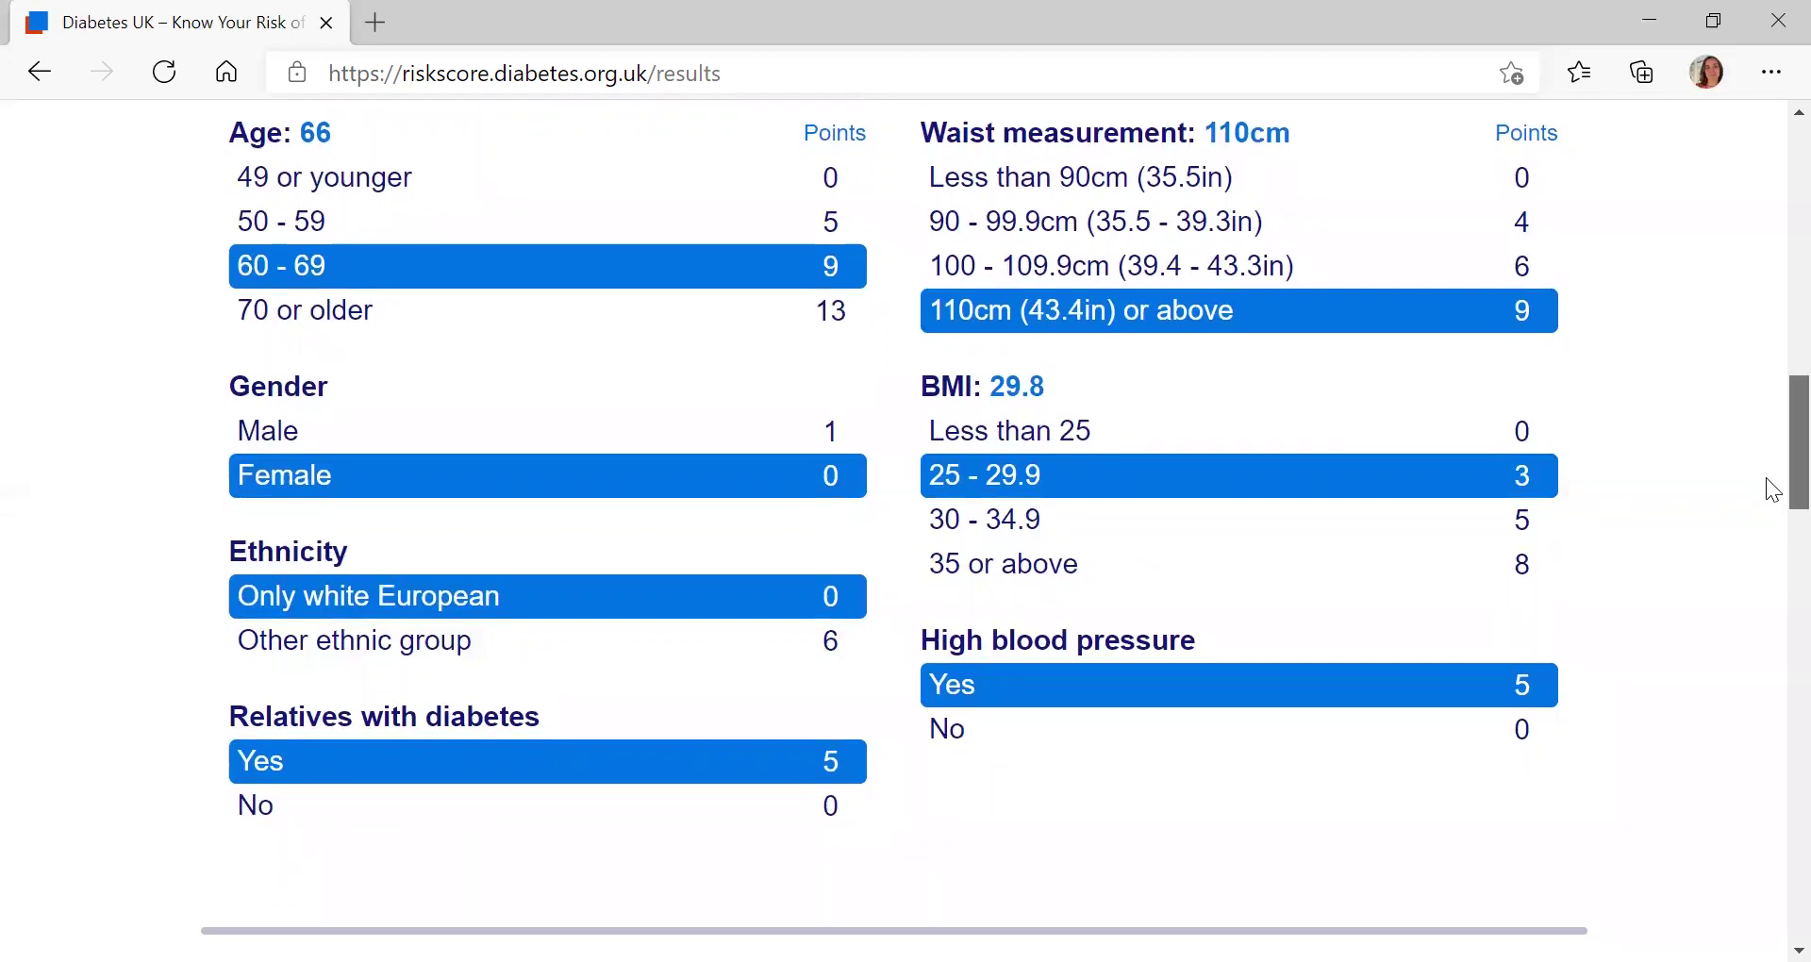
pyautogui.moveTo(1773, 488); pyautogui.dragTo(1773, 632)
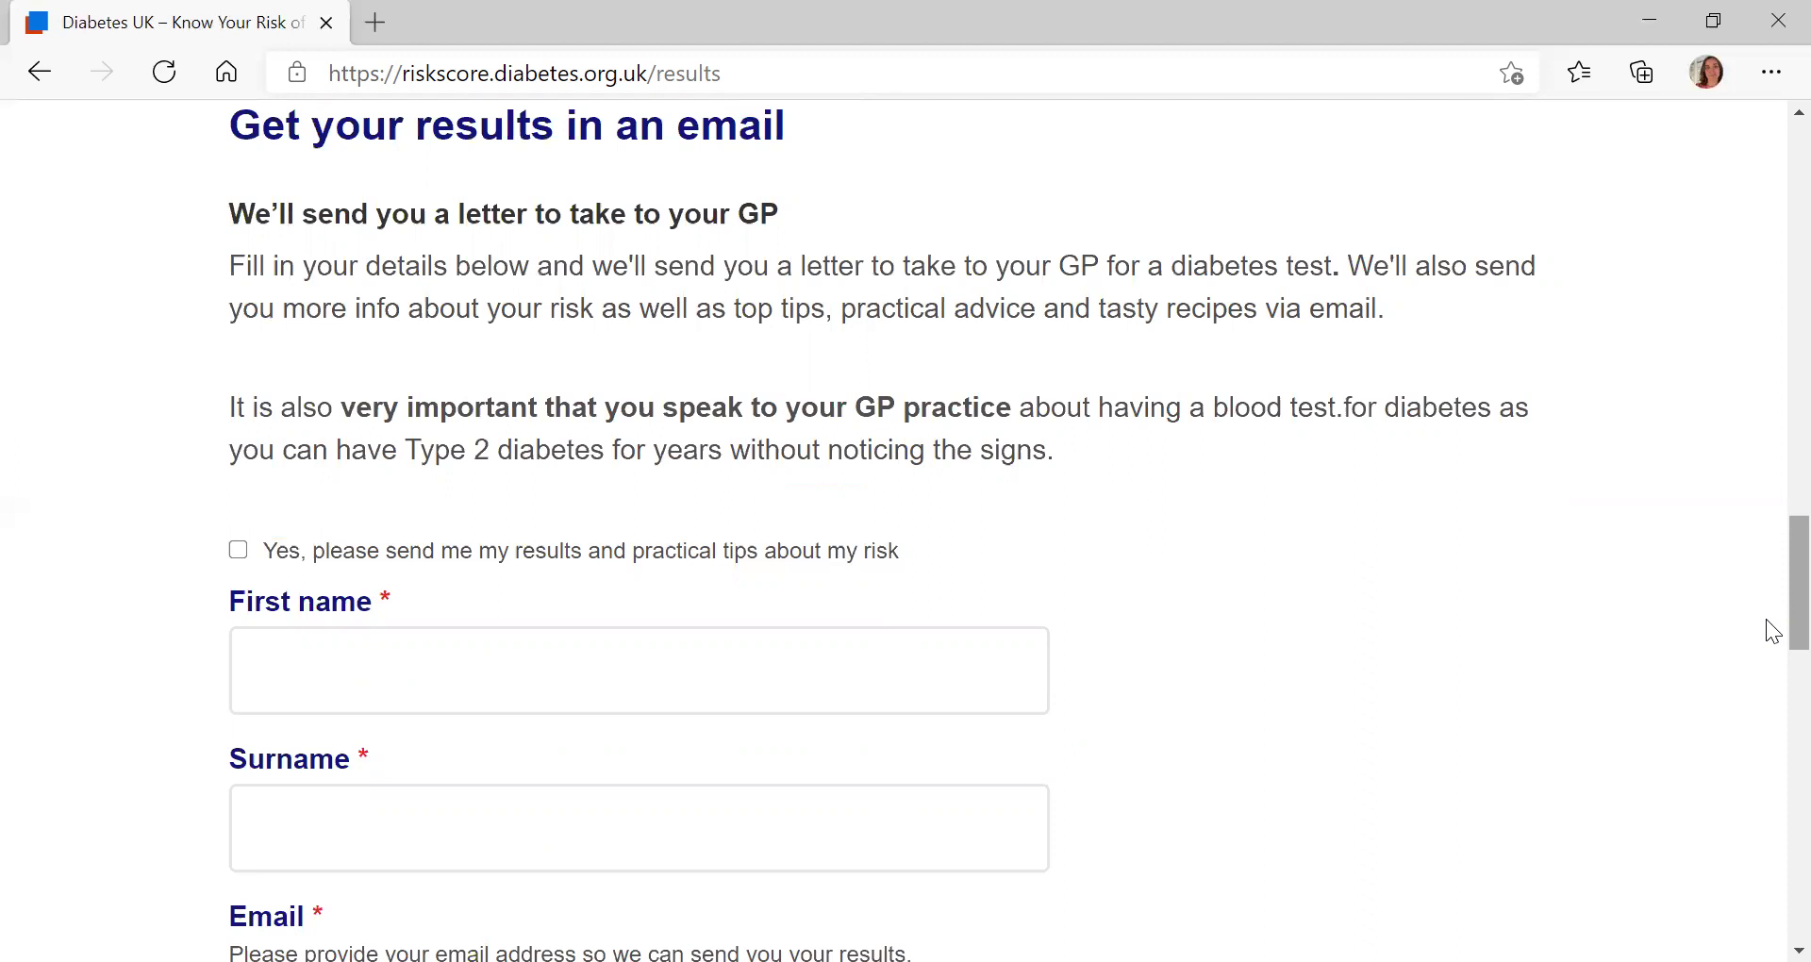
pyautogui.scroll(-1, 1774, 634)
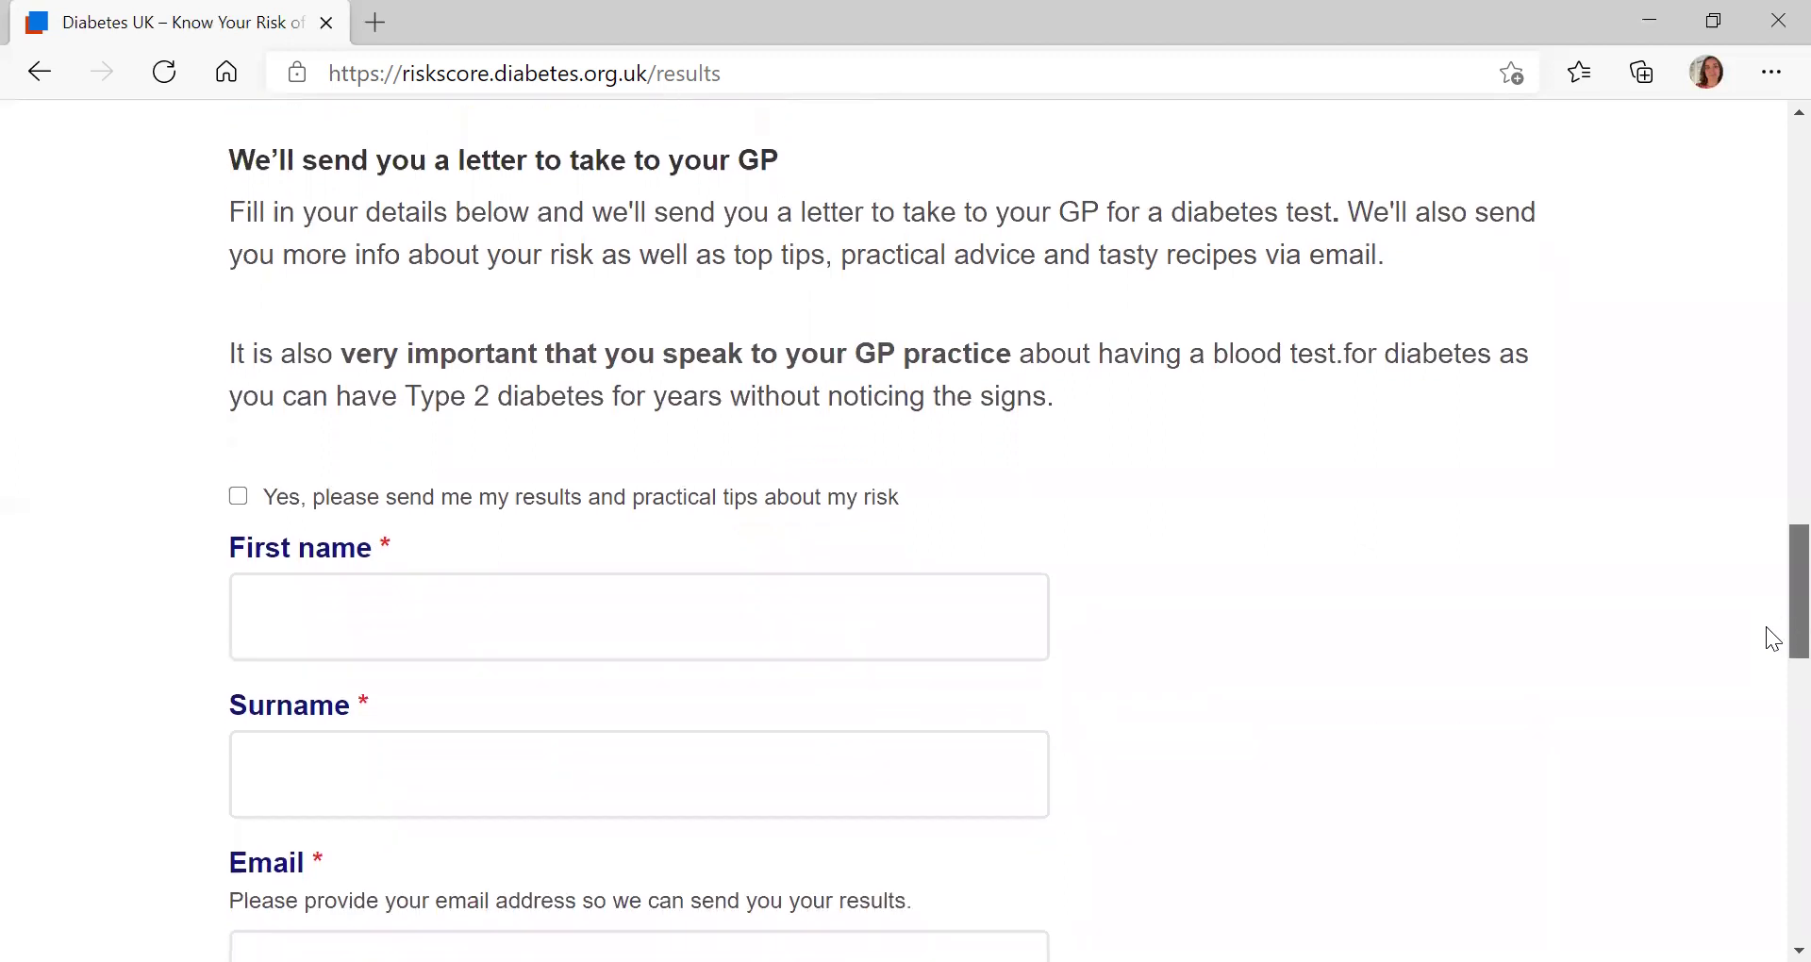
pyautogui.scroll(-1, 1774, 642)
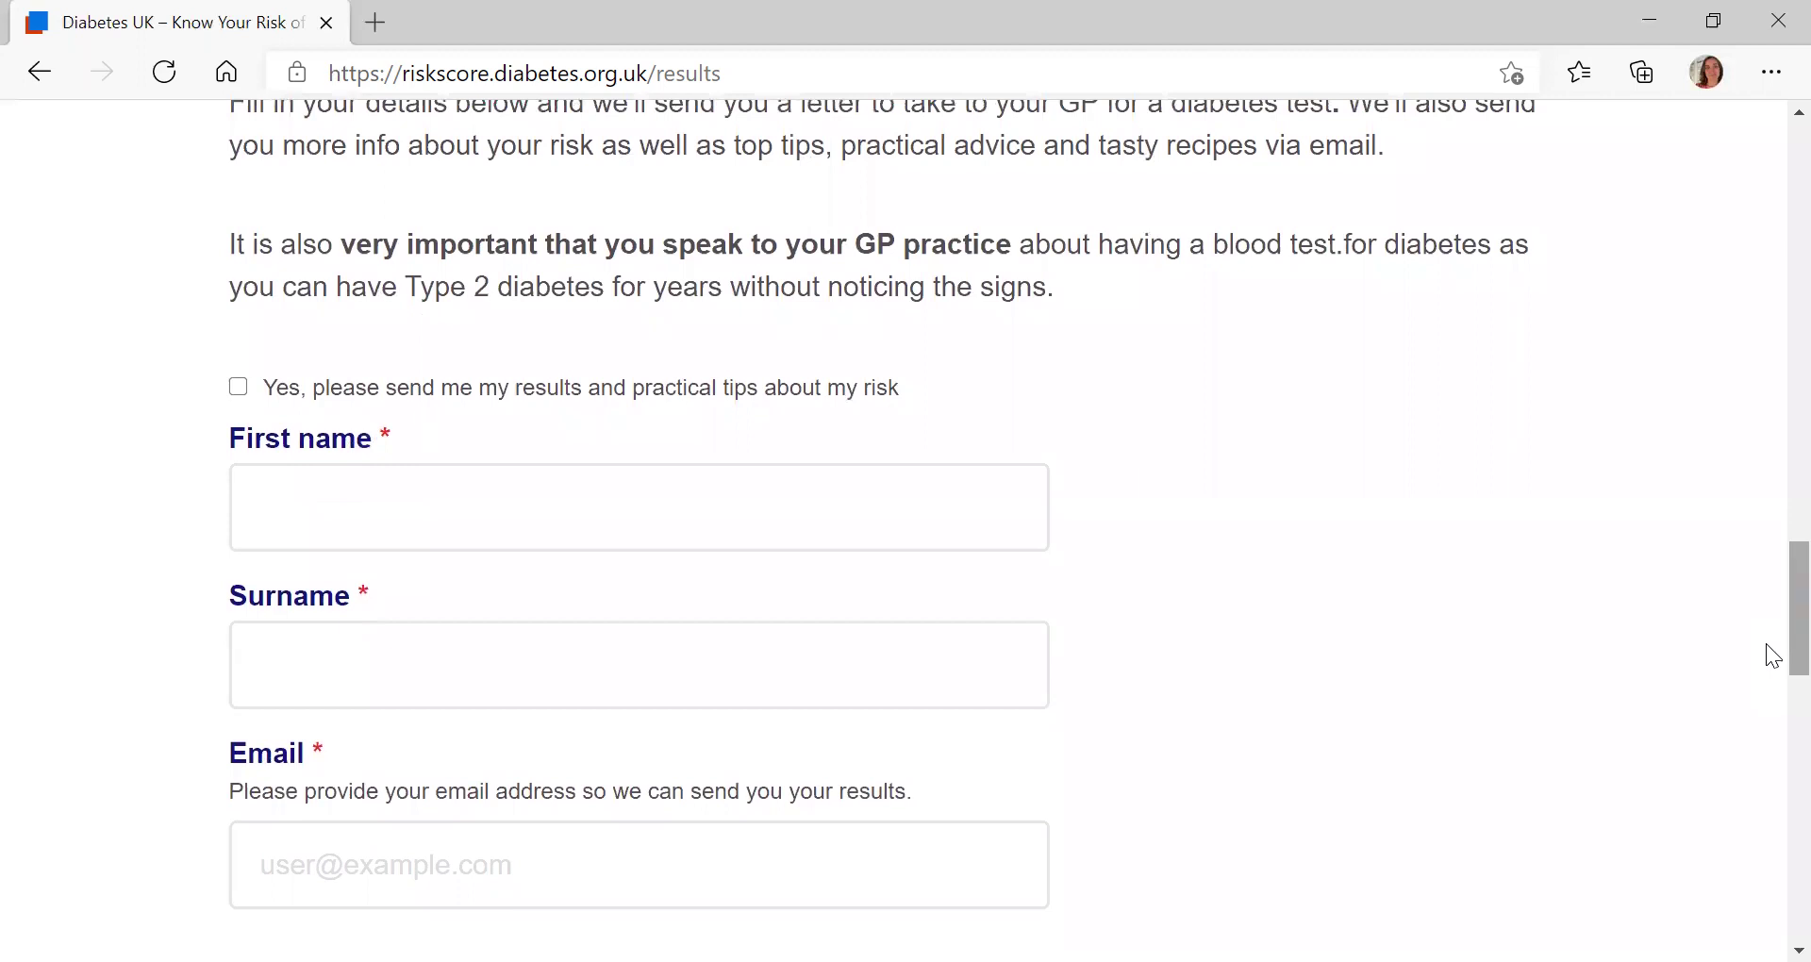
pyautogui.scroll(-5, 1772, 661)
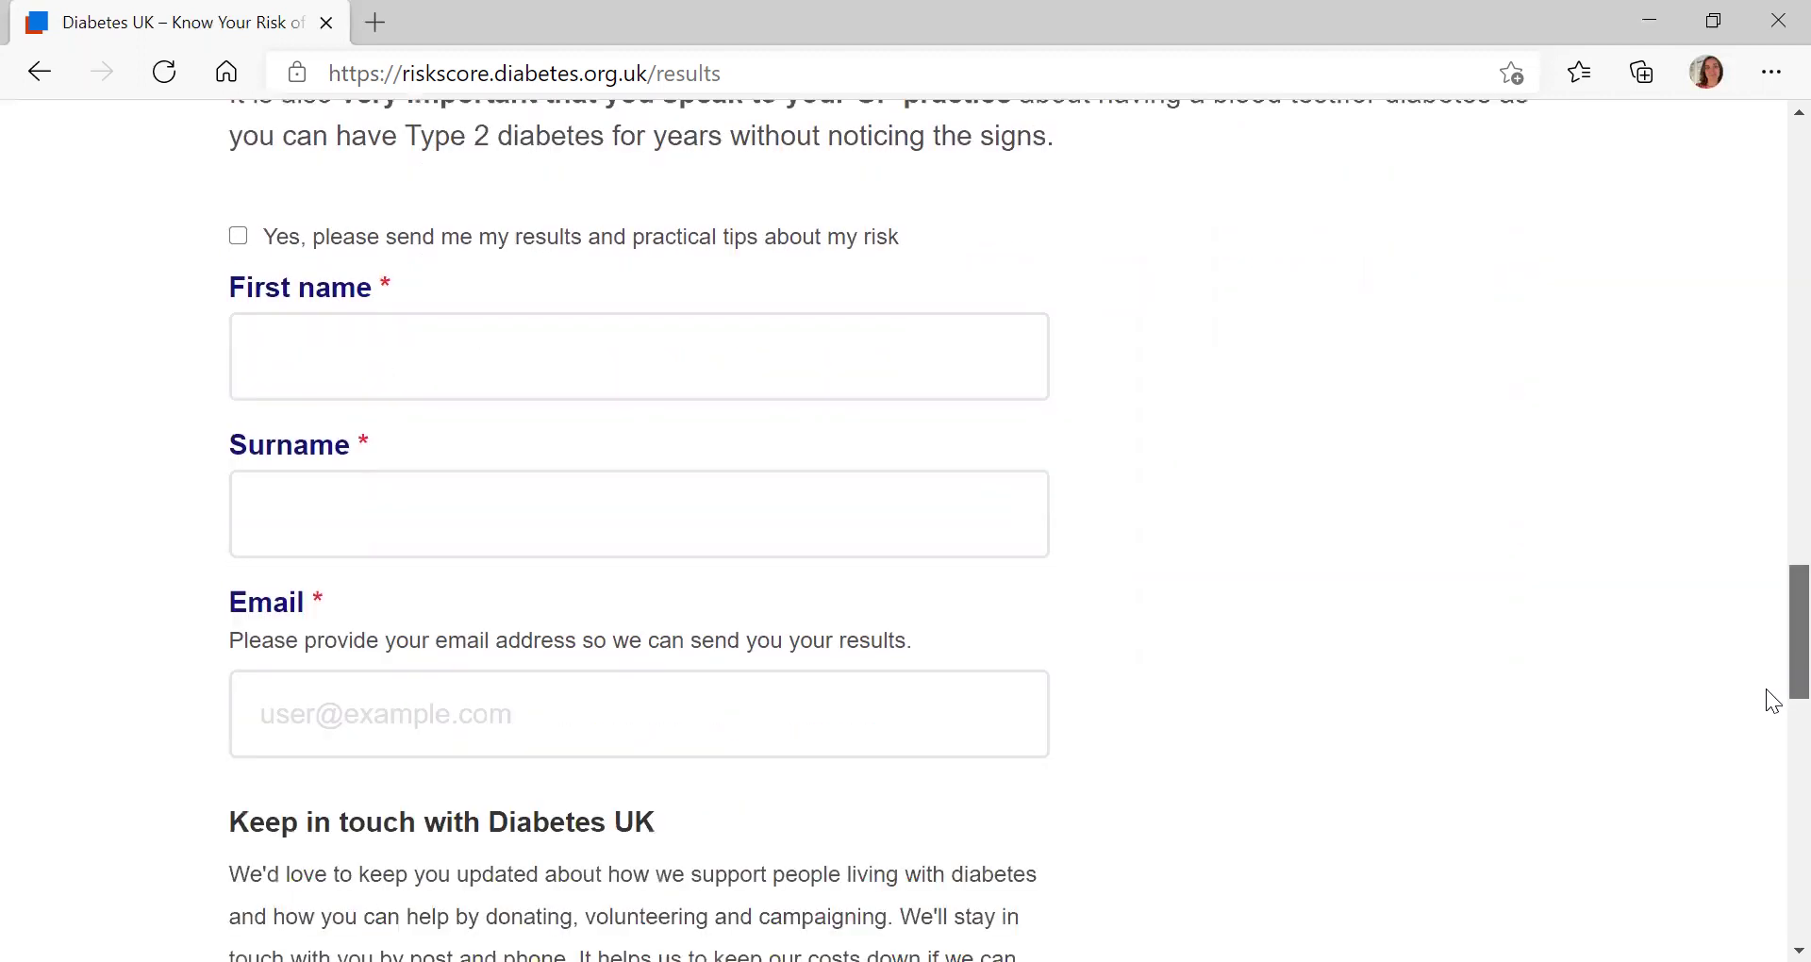
pyautogui.scroll(-1, 1774, 747)
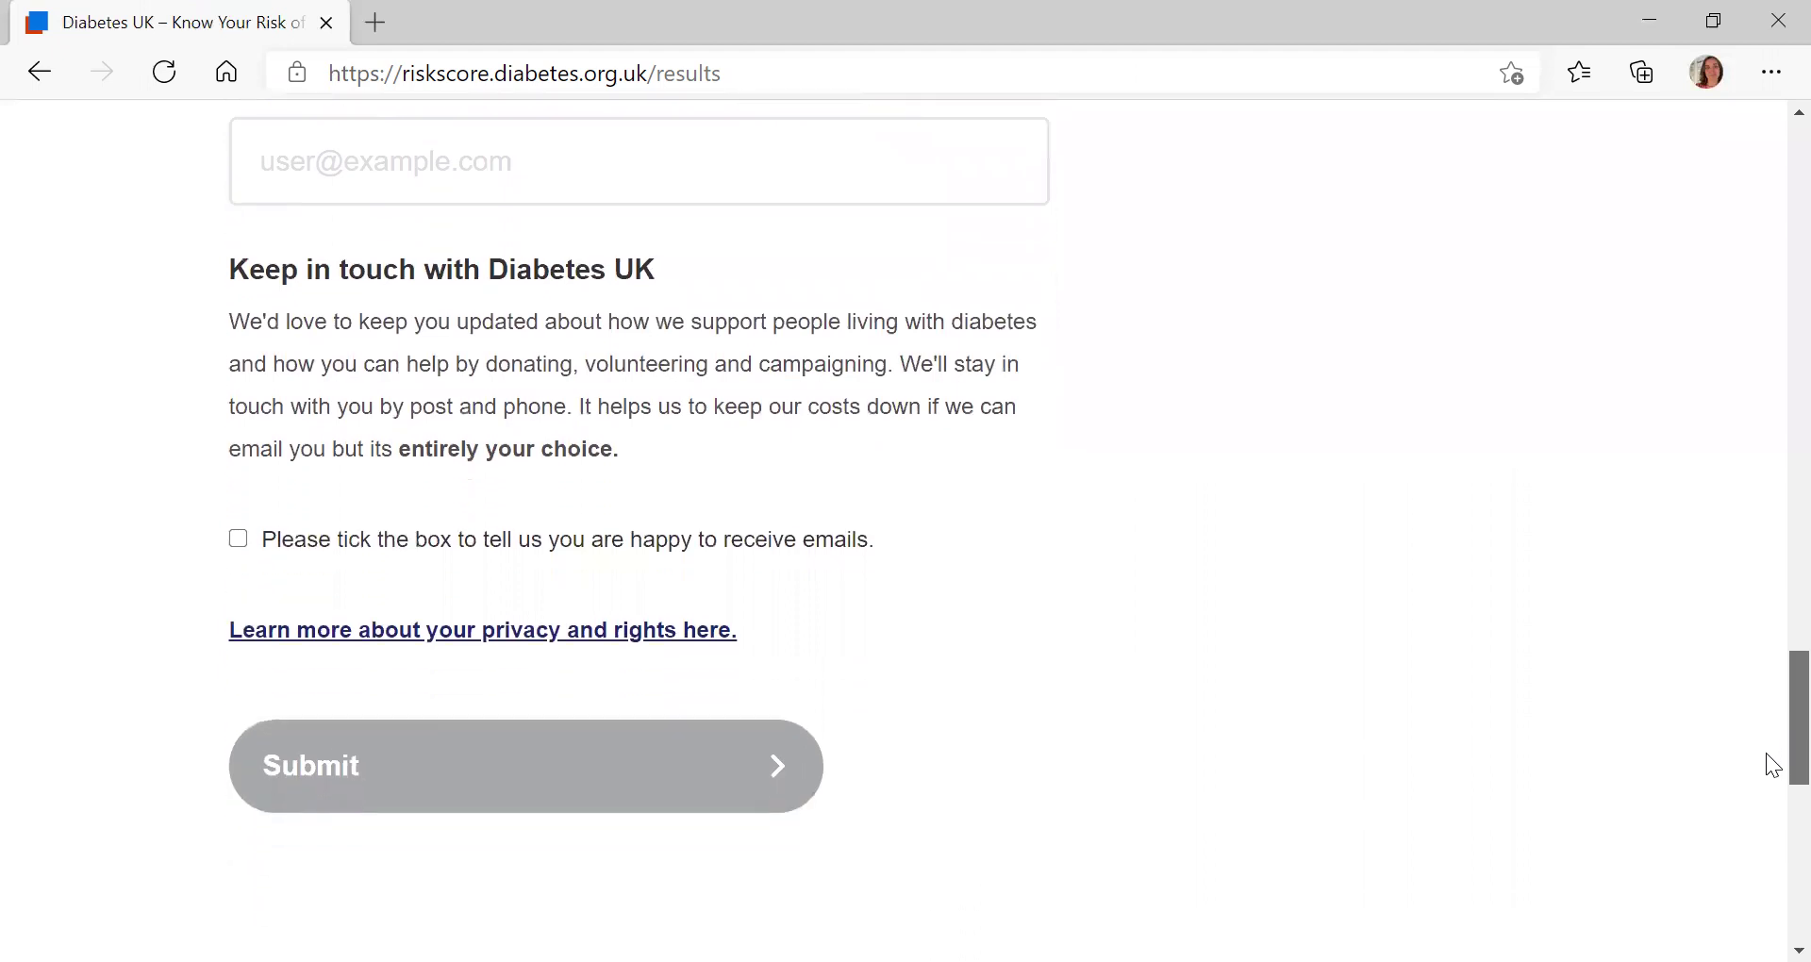
pyautogui.scroll(1, 1774, 745)
pyautogui.scroll(-1, 1773, 742)
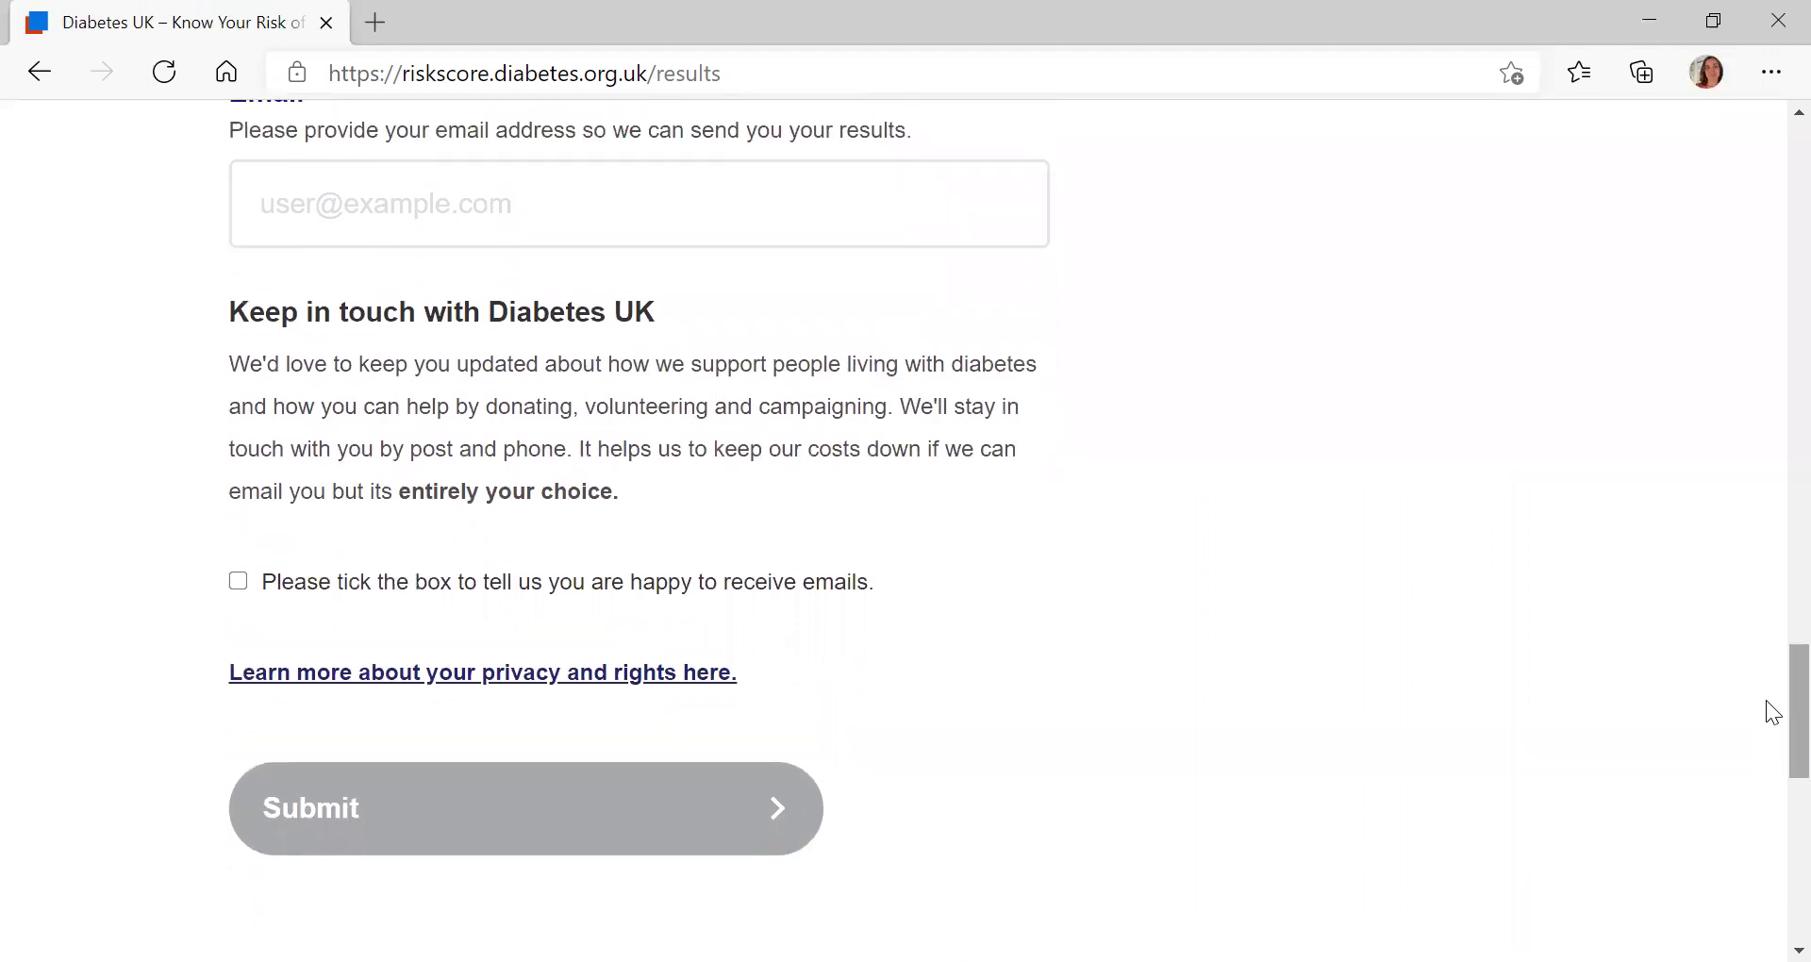
pyautogui.scroll(-1, 1773, 734)
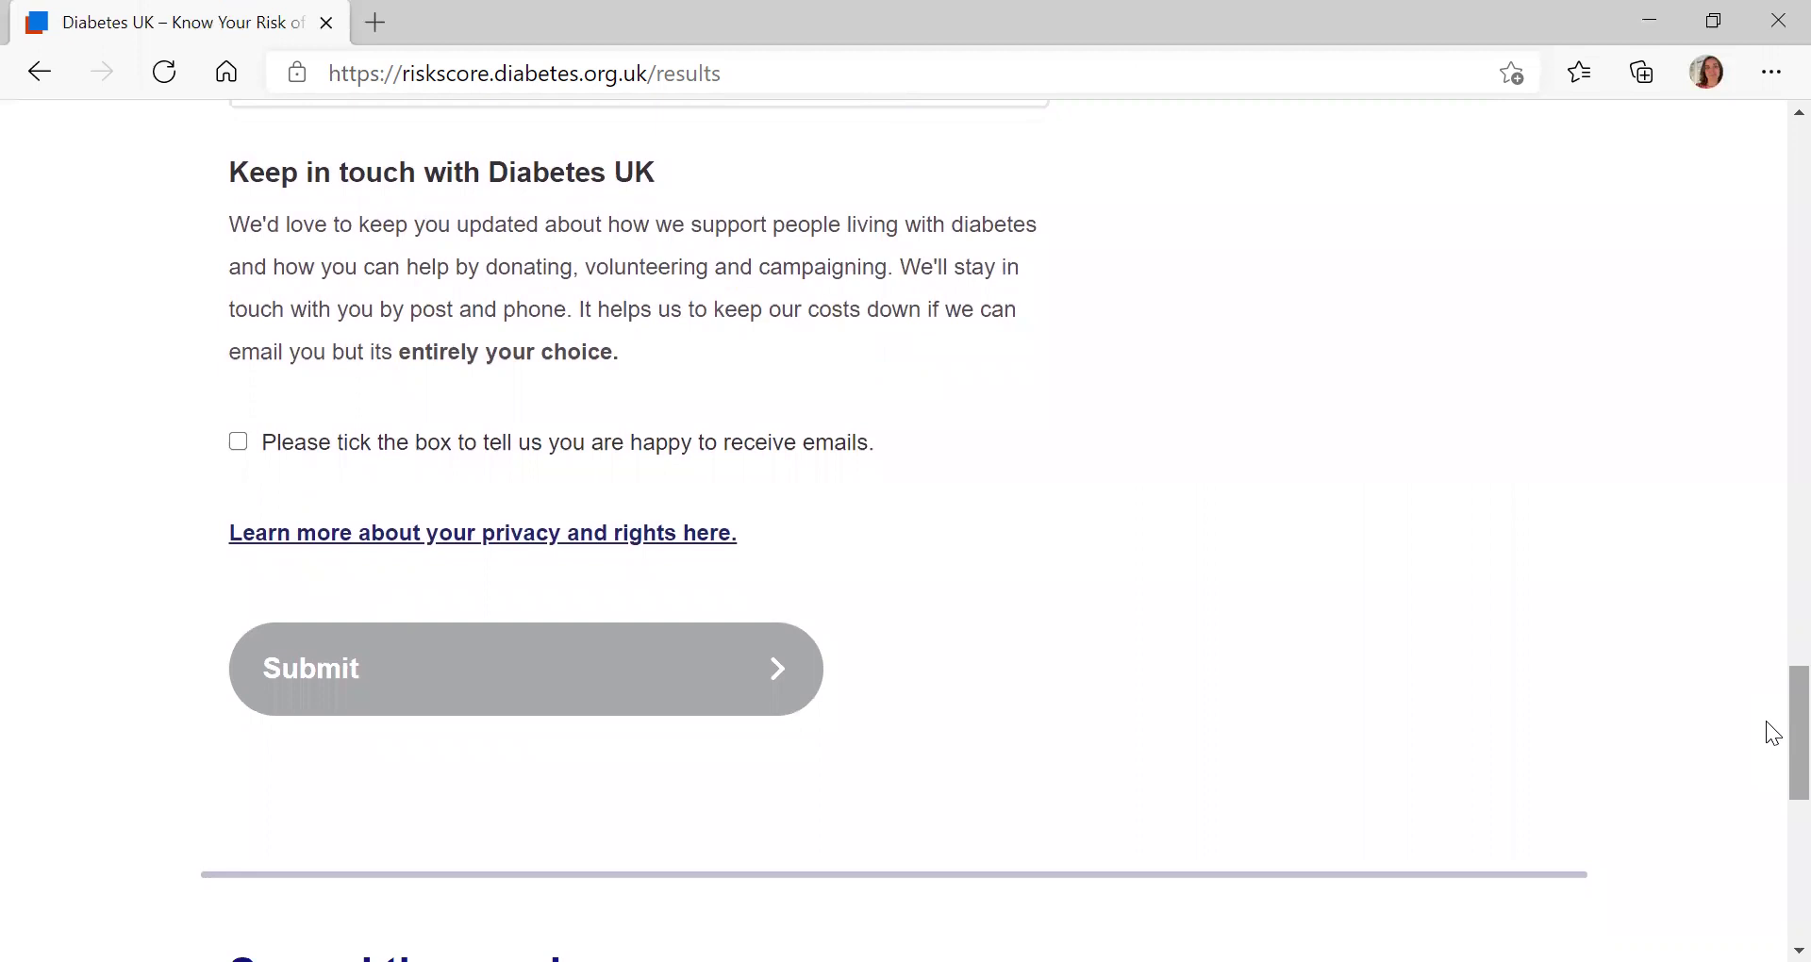
pyautogui.scroll(-1, 1772, 745)
pyautogui.scroll(-6, 1772, 755)
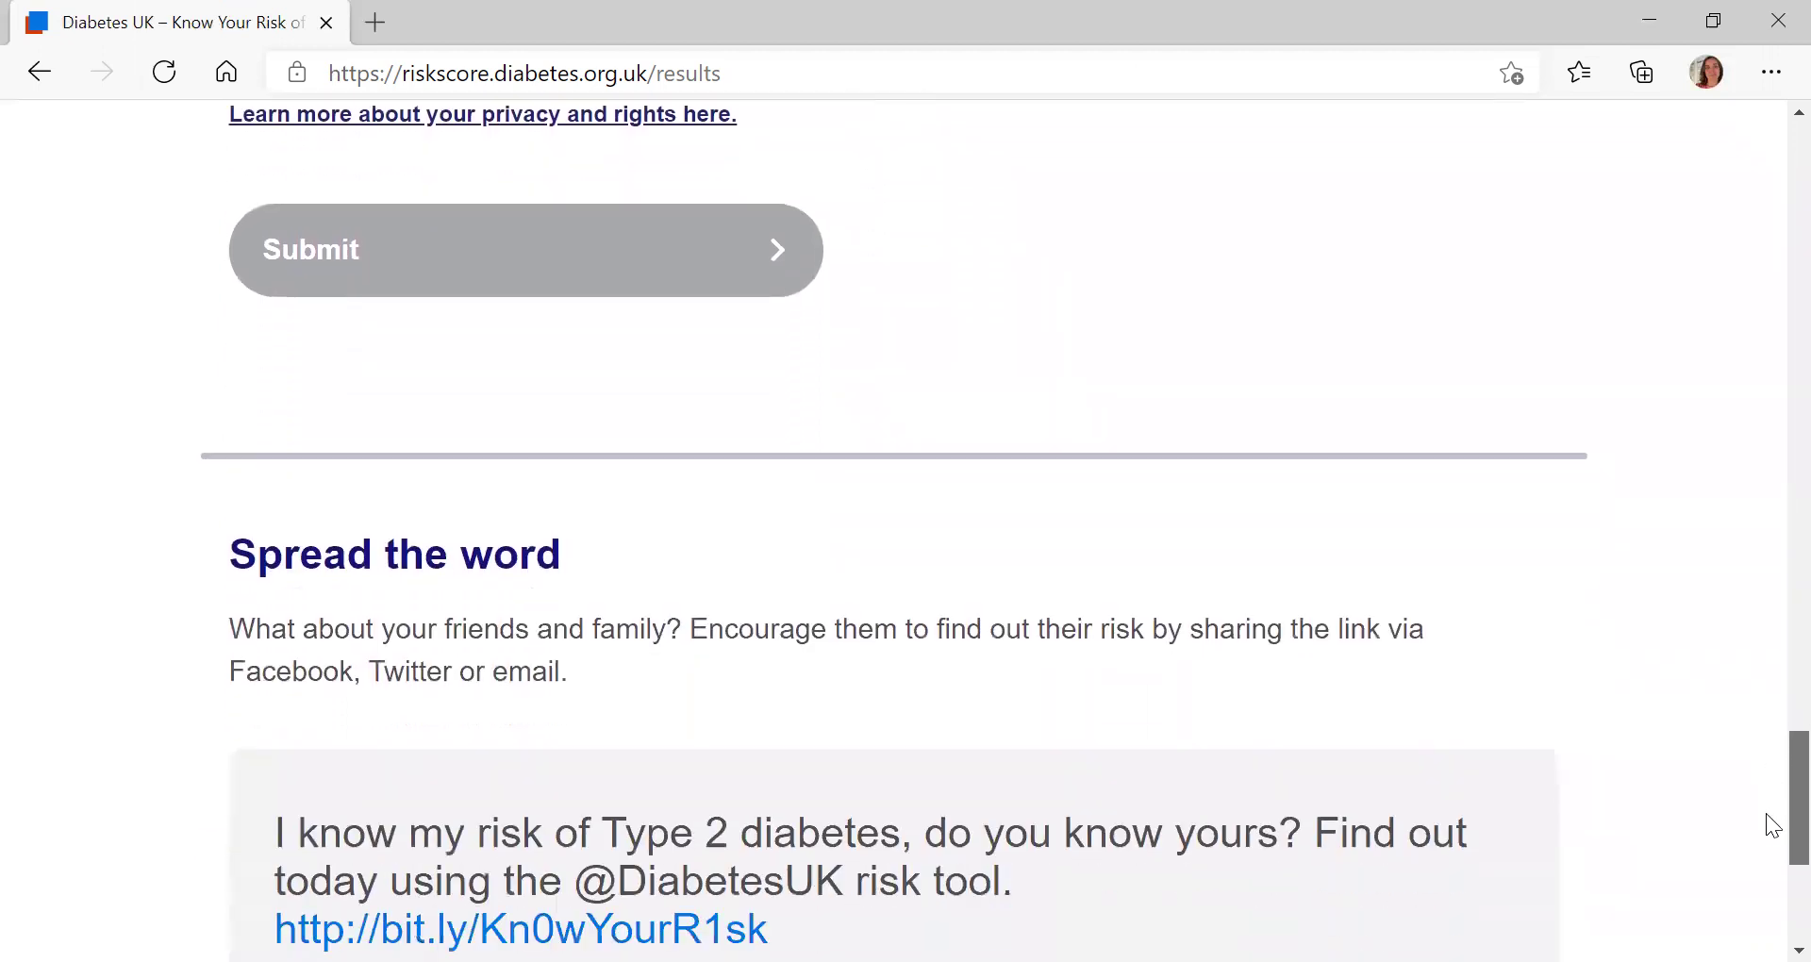